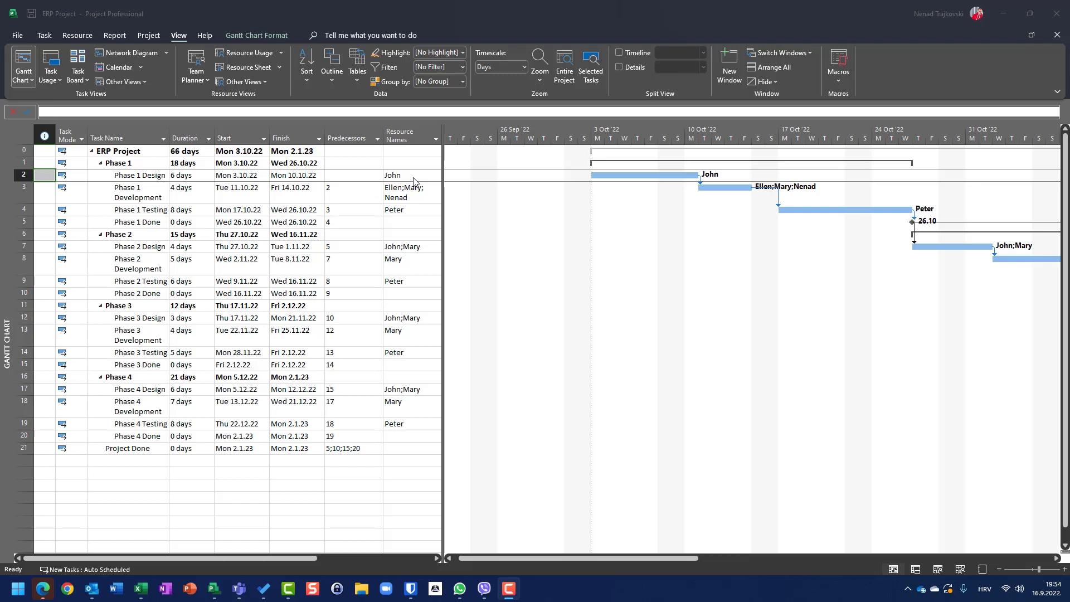
- Update the Phase 1 Design task with an actual duration of 2 days and a remaining duration of 8 days
left_click(24, 176)
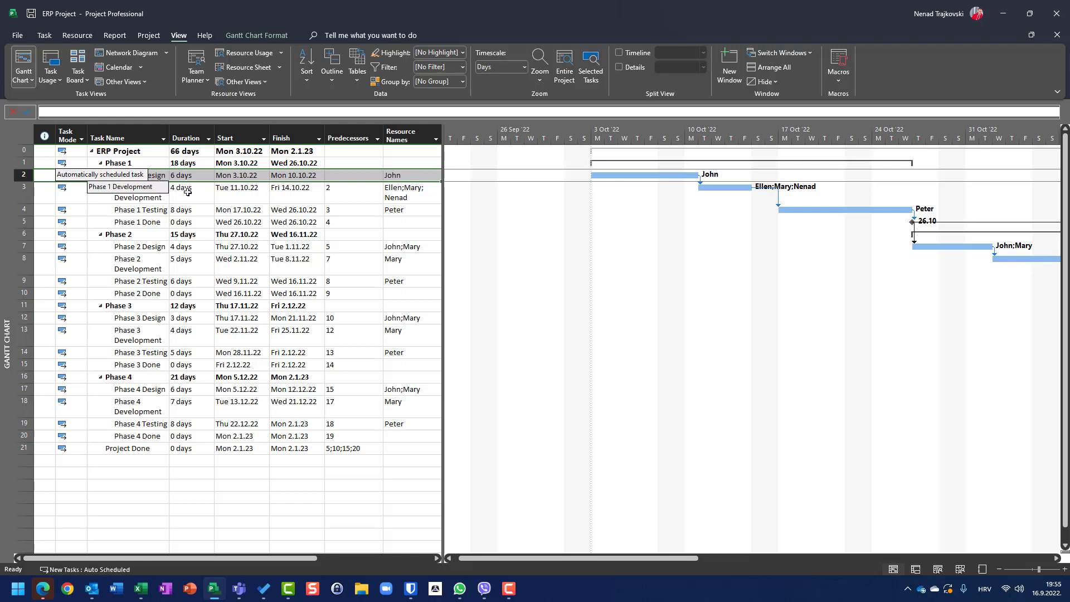
left_click(44, 36)
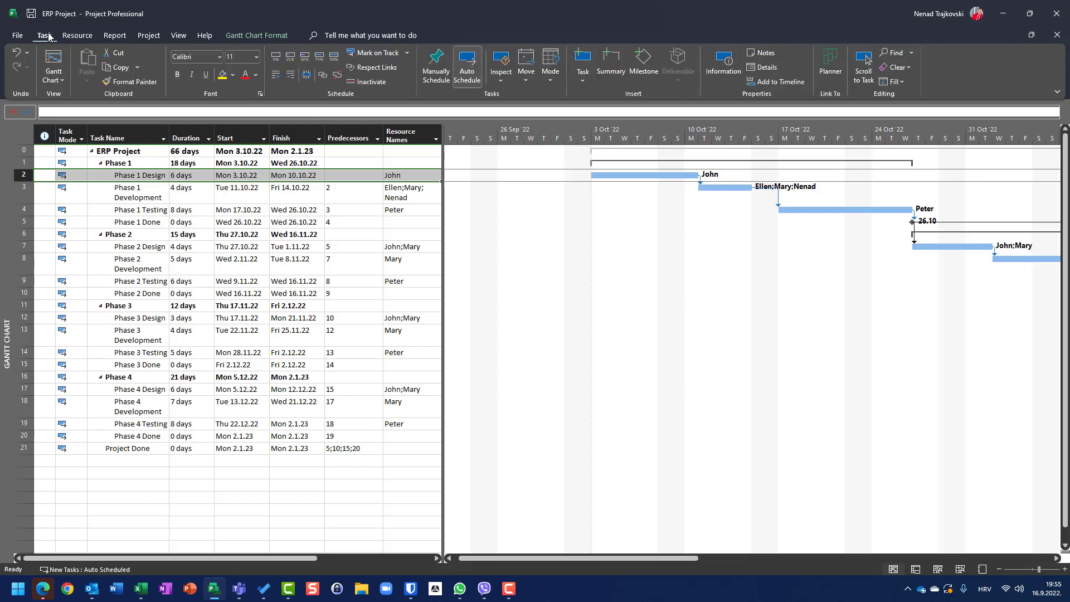
left_click(408, 53)
left_click(397, 81)
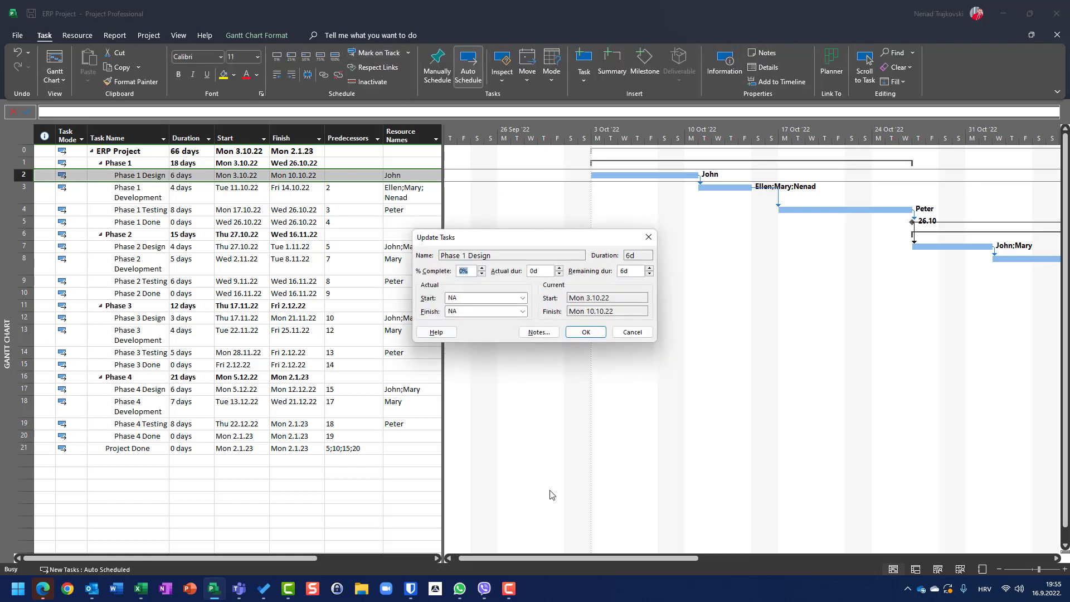
left_click(542, 271)
type("2")
left_click(583, 332)
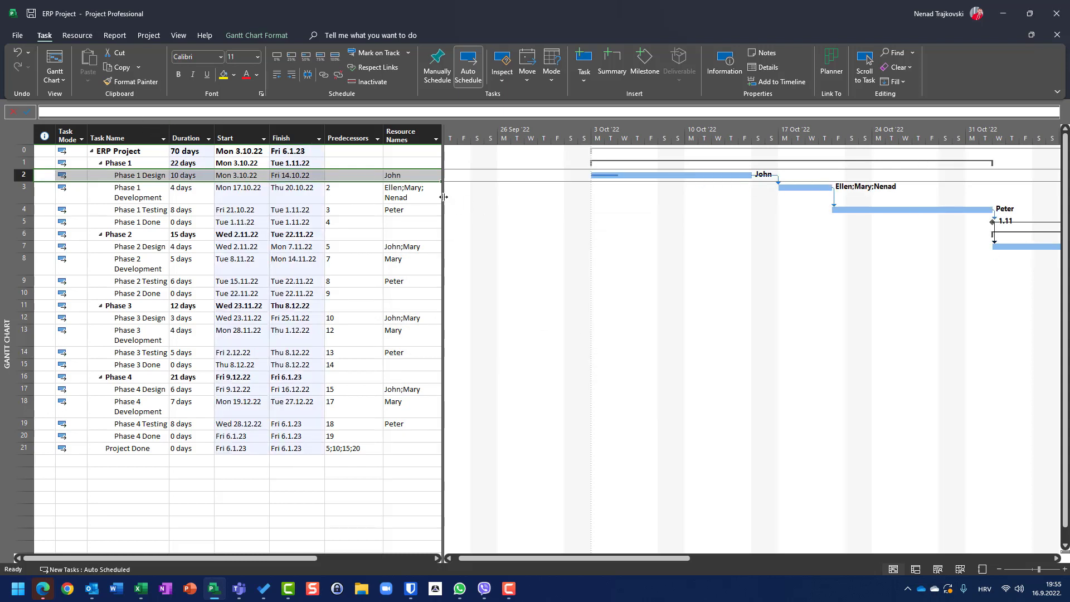
- Widen the task table and add the % Complete, Actual Duration and Remaining Duration columns after Resource Names
left_click_drag(444, 197, 675, 174)
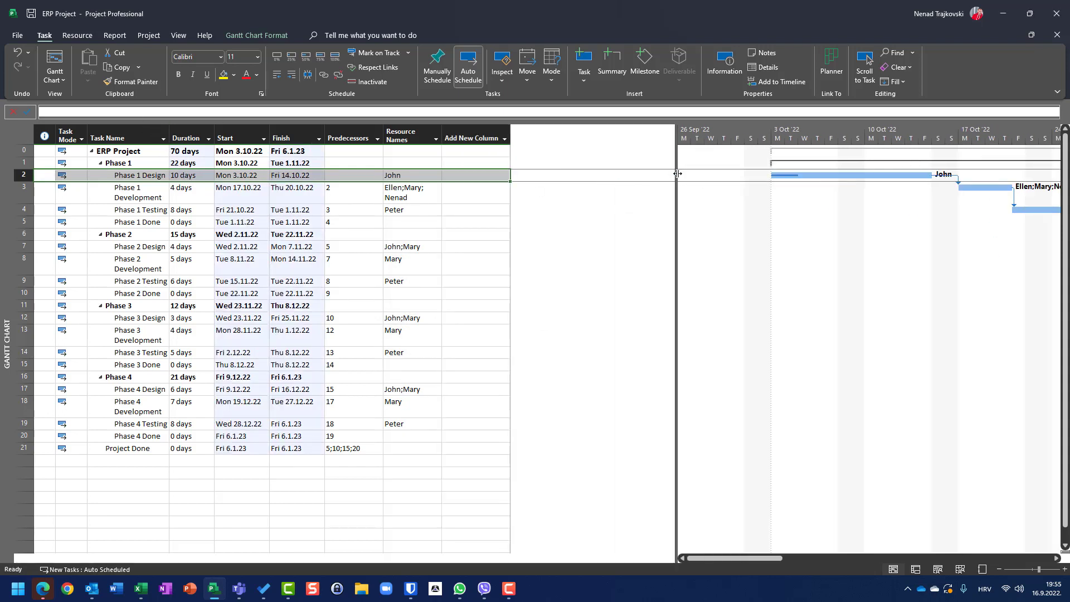
left_click(504, 138)
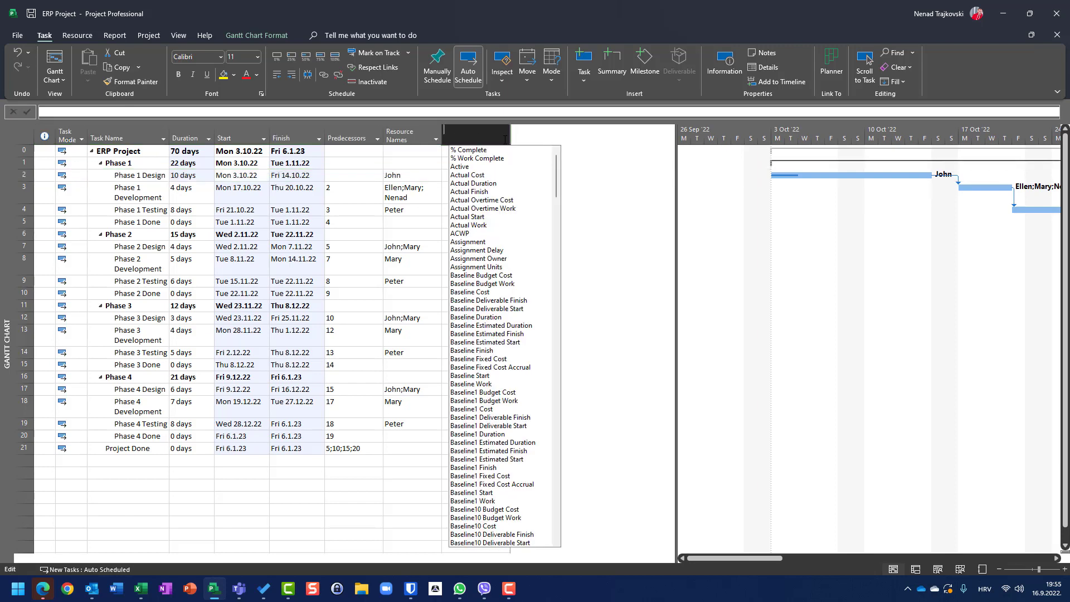
left_click(480, 150)
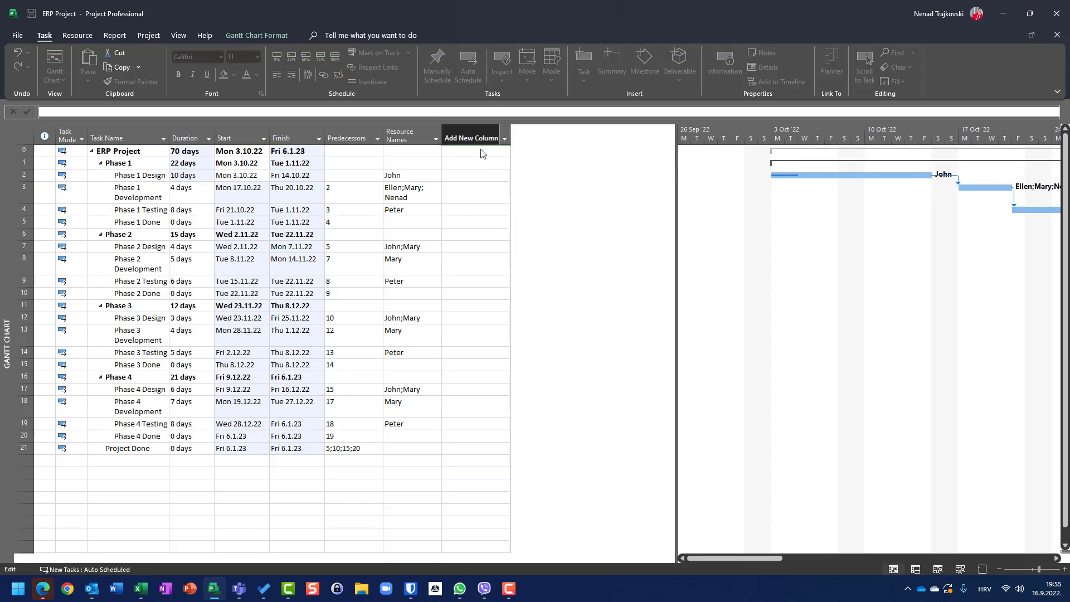
left_click(534, 135)
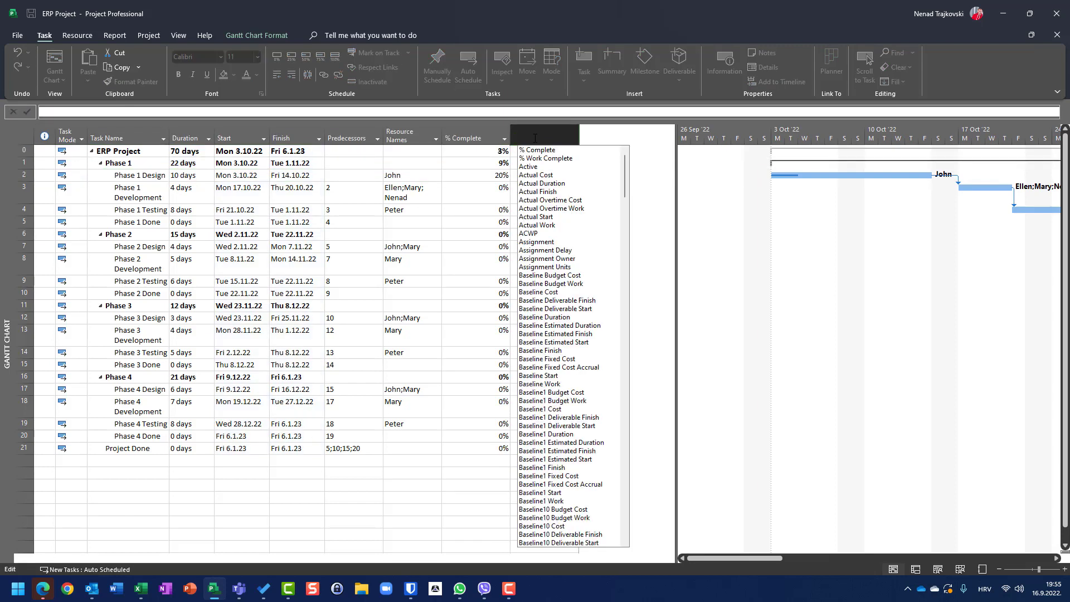
type("active")
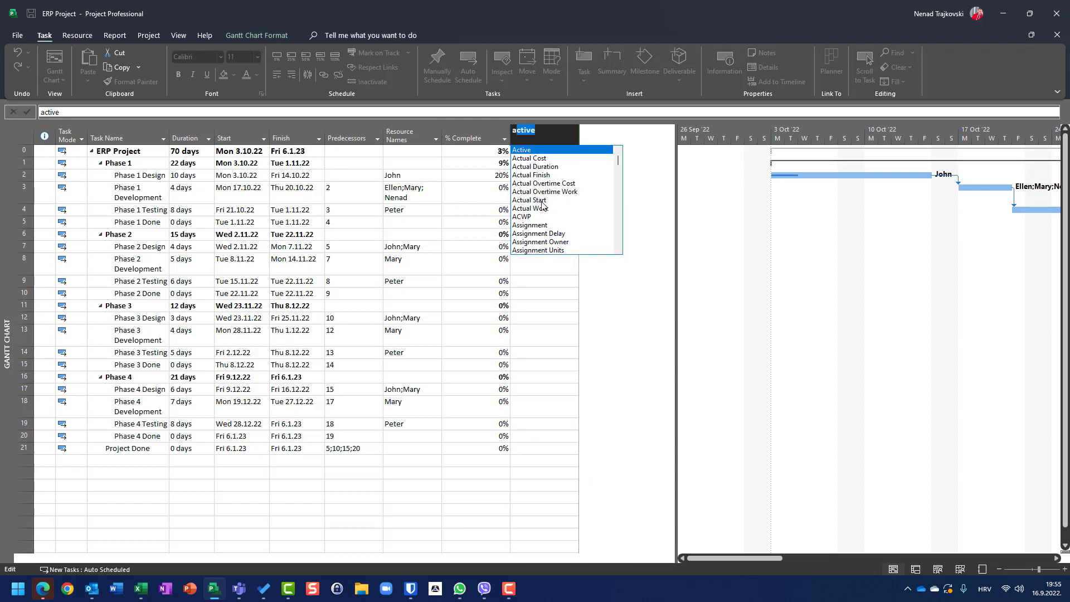
left_click(542, 167)
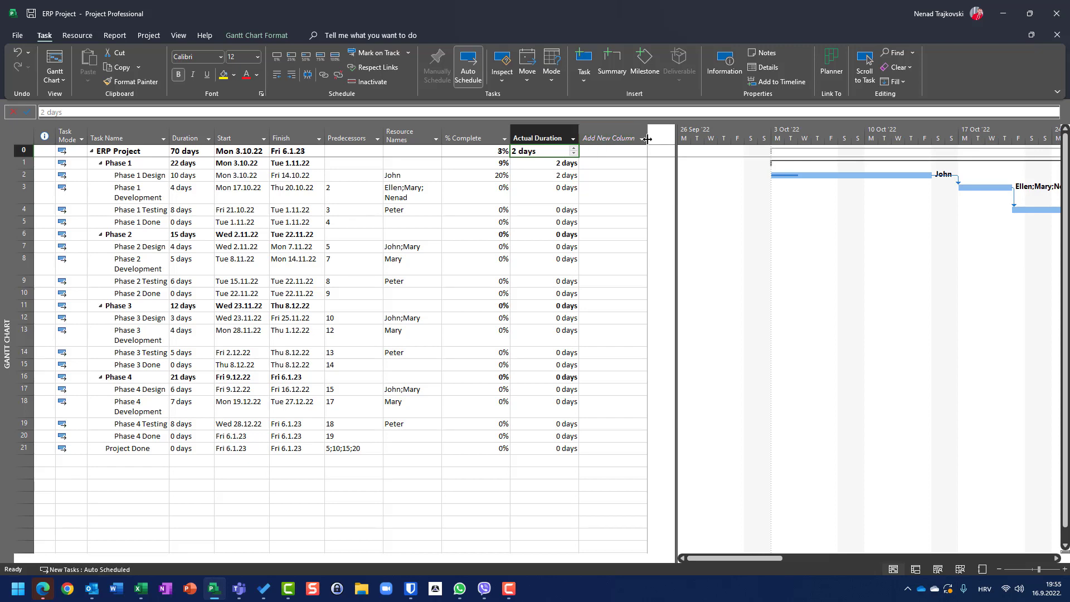
left_click(646, 139)
type("recurring")
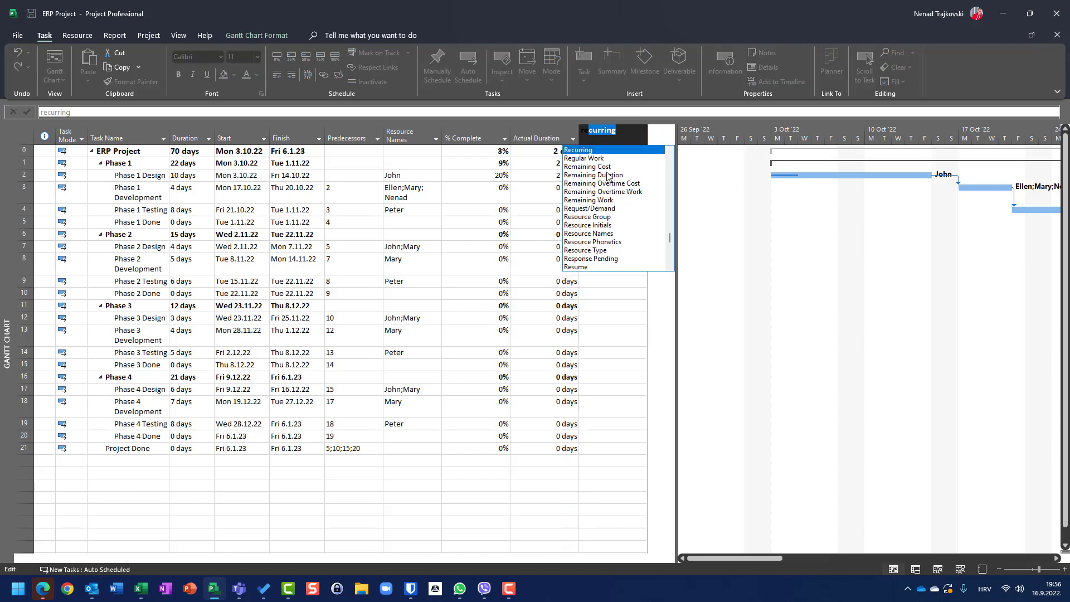
left_click(608, 174)
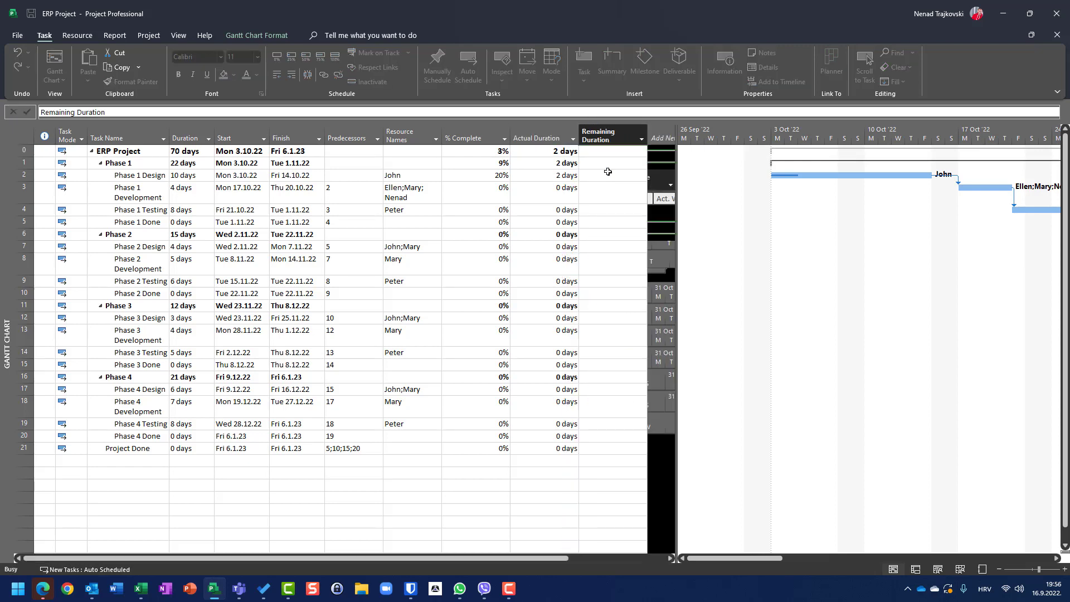
- Undo the three added columns and the progress update of the Phase 1 Design task
left_click(159, 178)
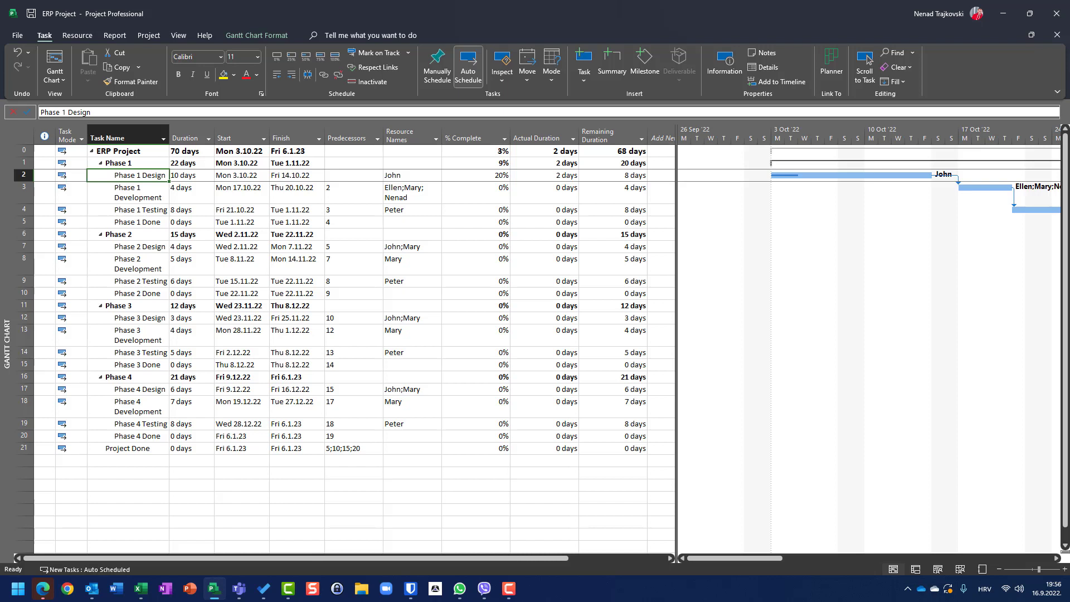
key("ctrl+z")
key("ctrl+z")
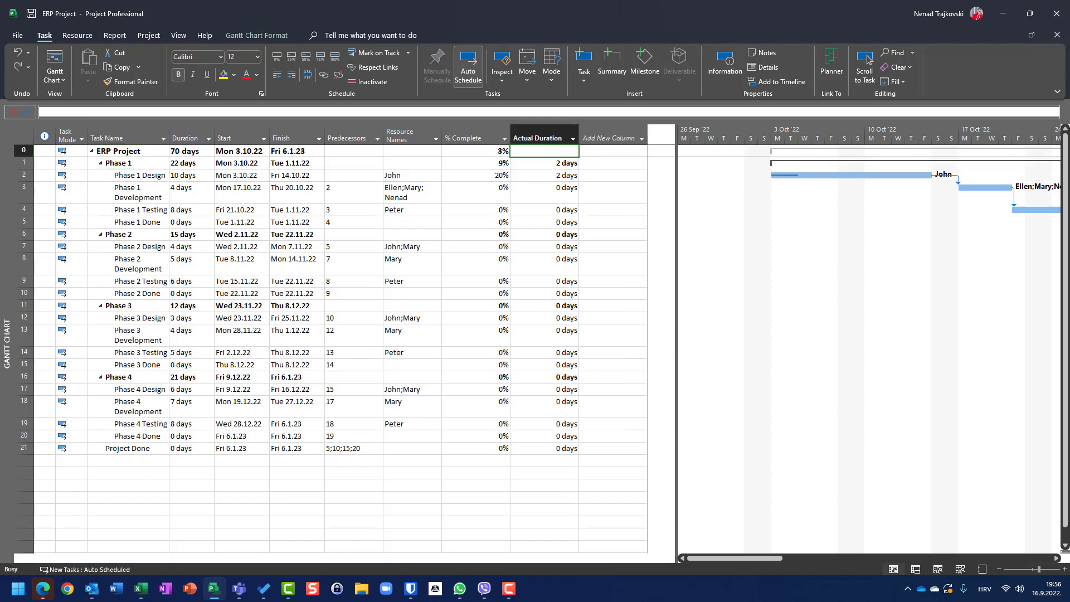
key("ctrl+z")
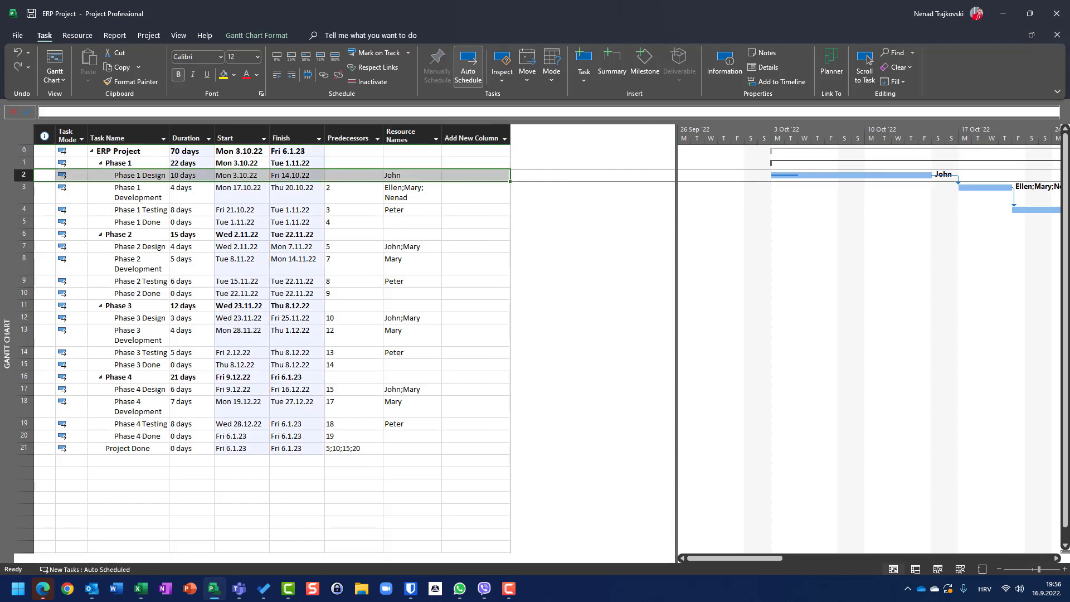
key("ctrl+z")
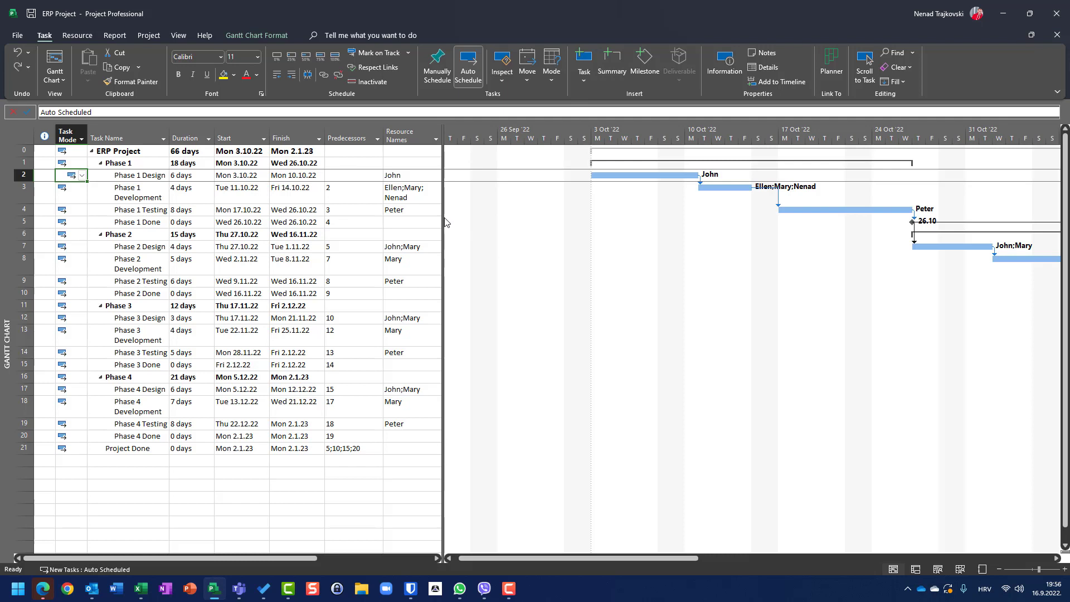
- Add % Complete, Actual Duration and Remaining Duration columns beside Resource Names, and fit the table area so all three show
left_click_drag(441, 216, 715, 212)
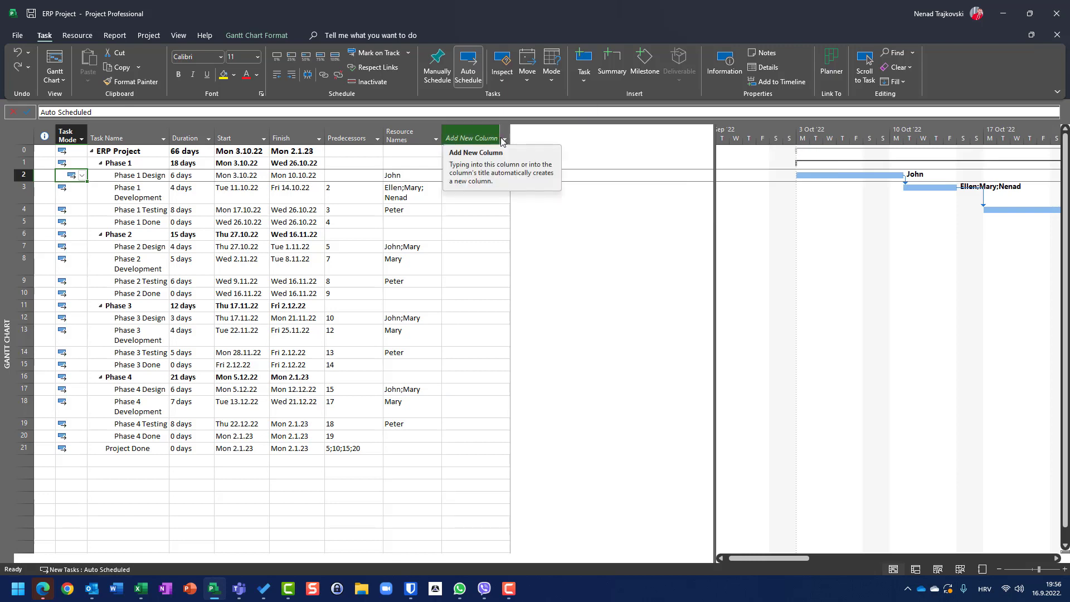
left_click(503, 141)
left_click(480, 149)
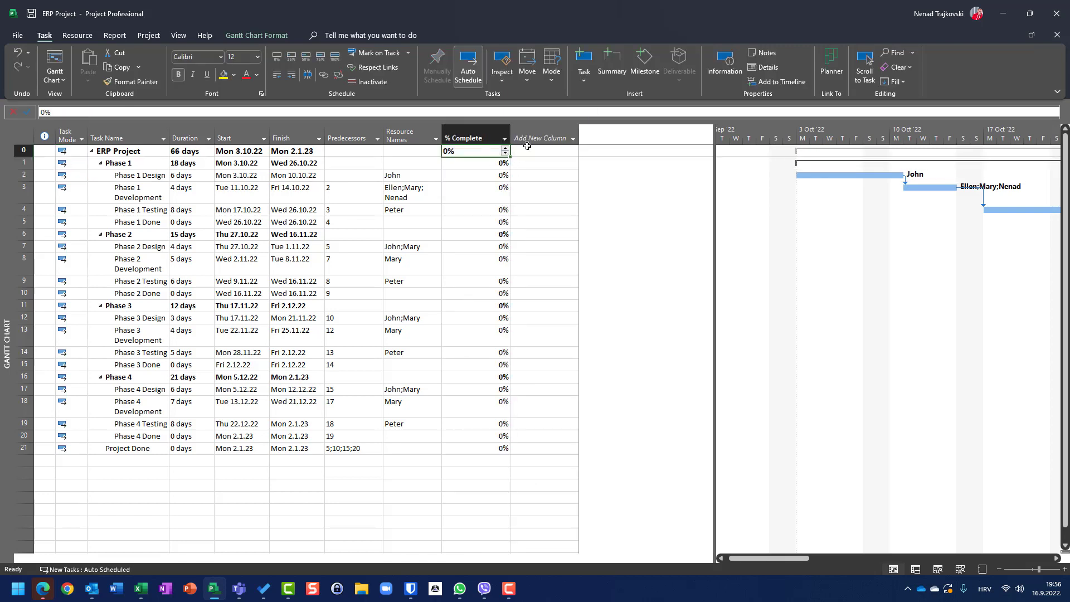
left_click(552, 136)
type("active")
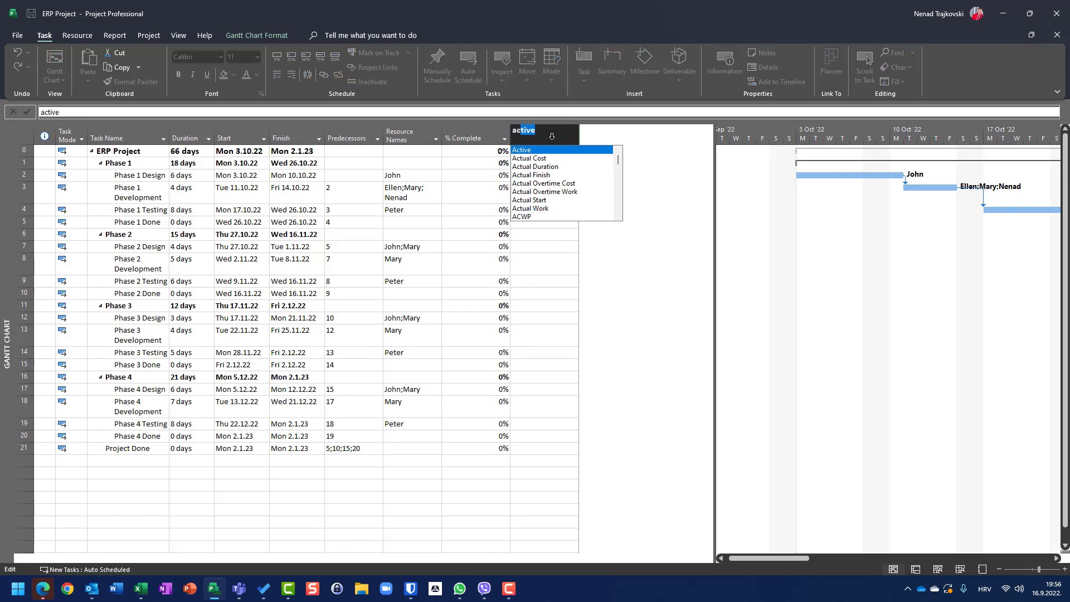
left_click(536, 166)
left_click(623, 137)
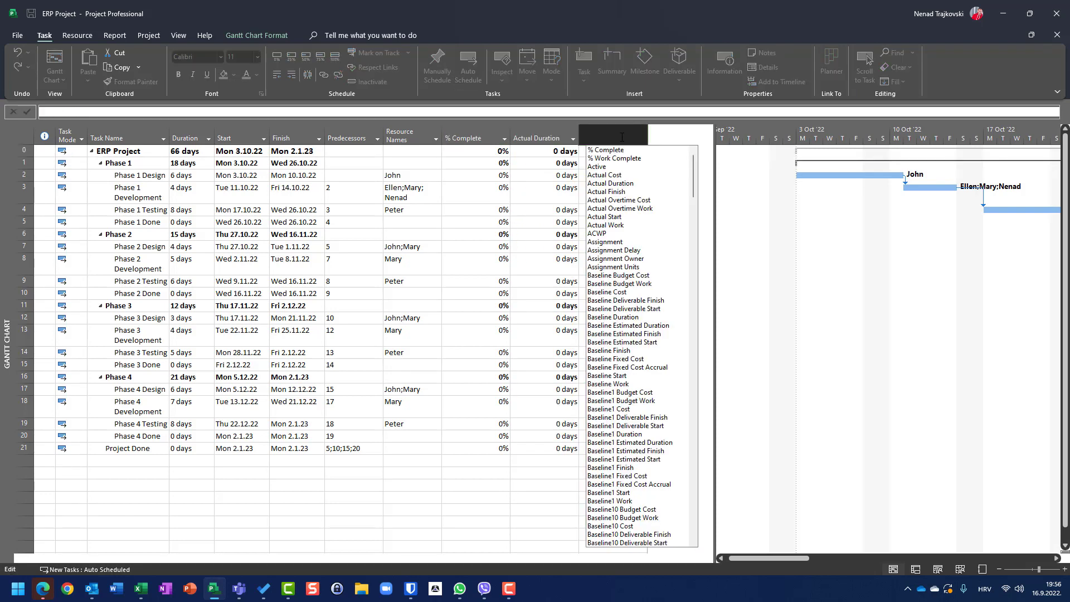
type("remaining Cost")
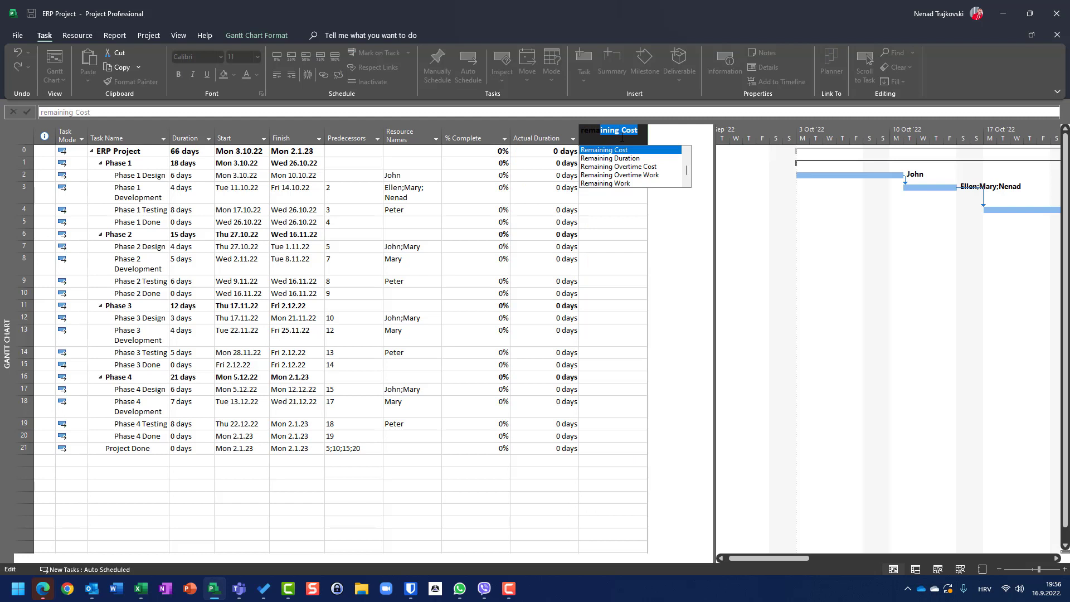
left_click(610, 158)
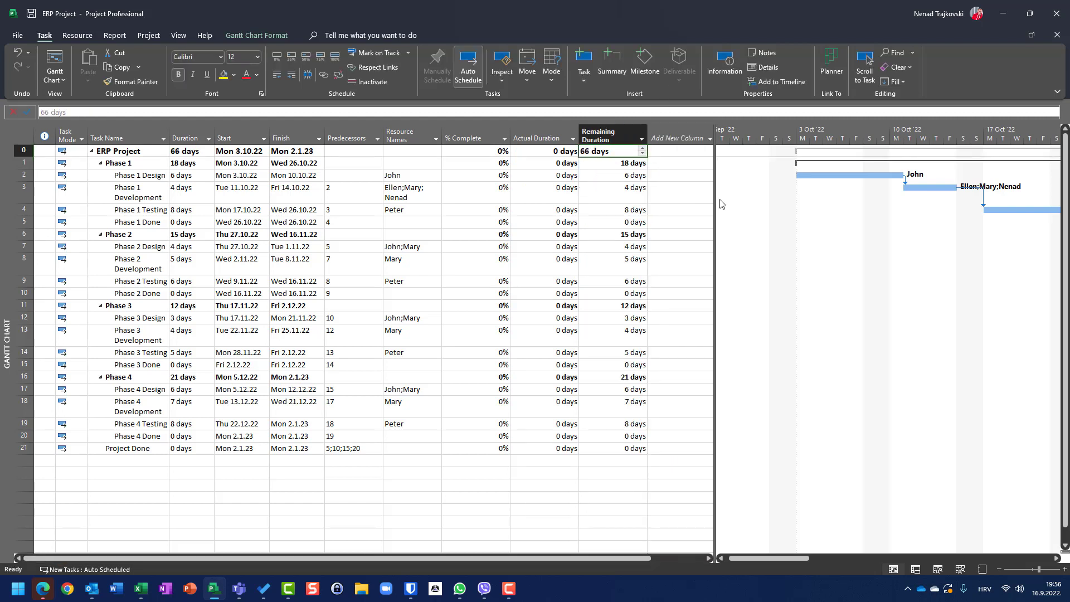
left_click_drag(712, 201, 649, 201)
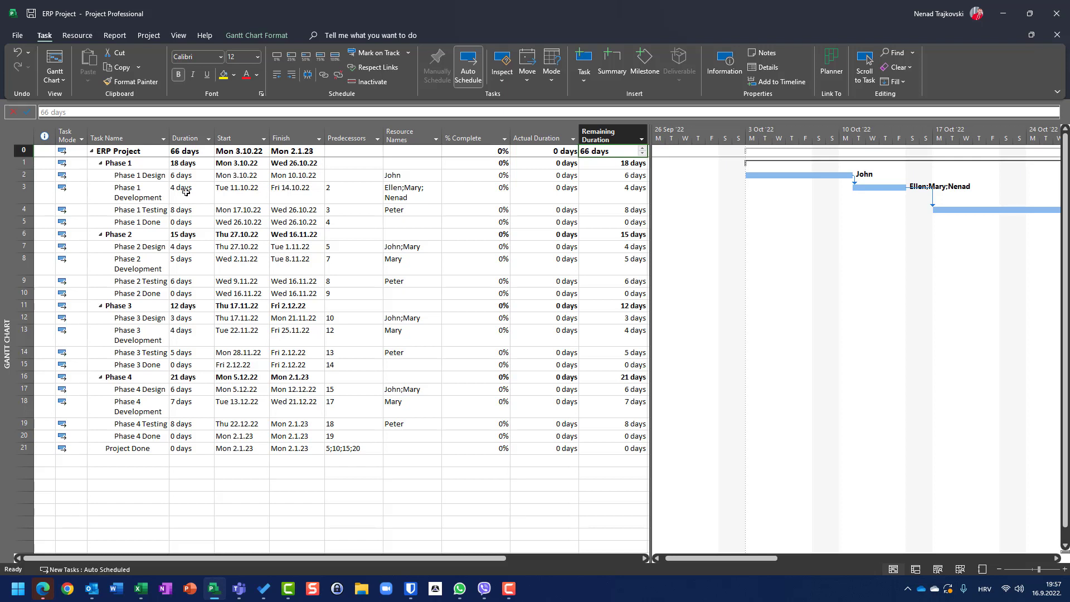
- Update Phase 1 Design with a 2-day actual duration, an 8-day remaining duration and an actual start of Wed 5.10.2022
left_click(24, 175)
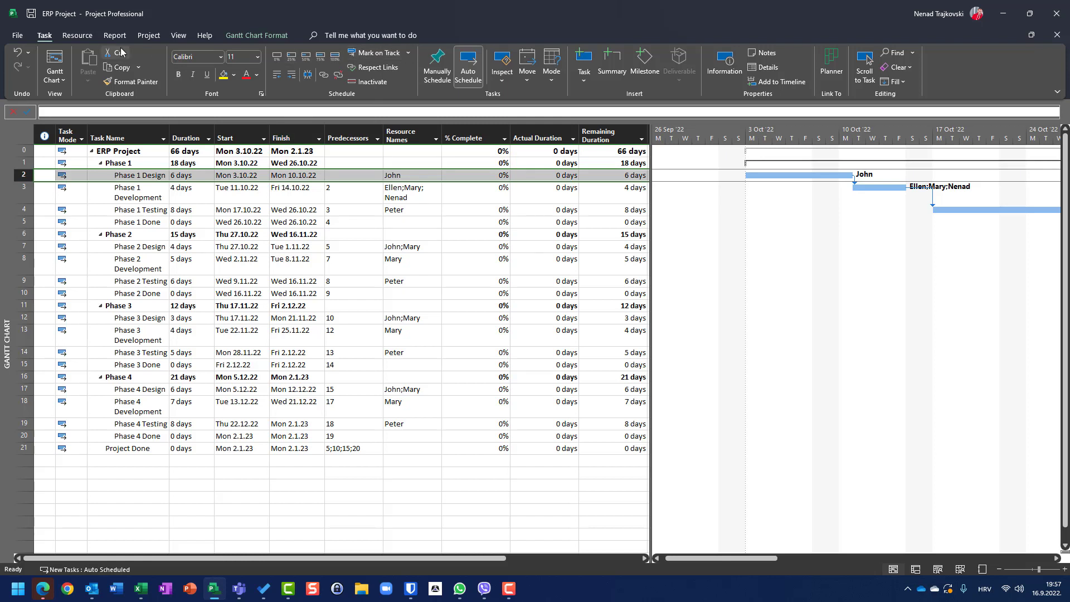
left_click(407, 54)
left_click(393, 88)
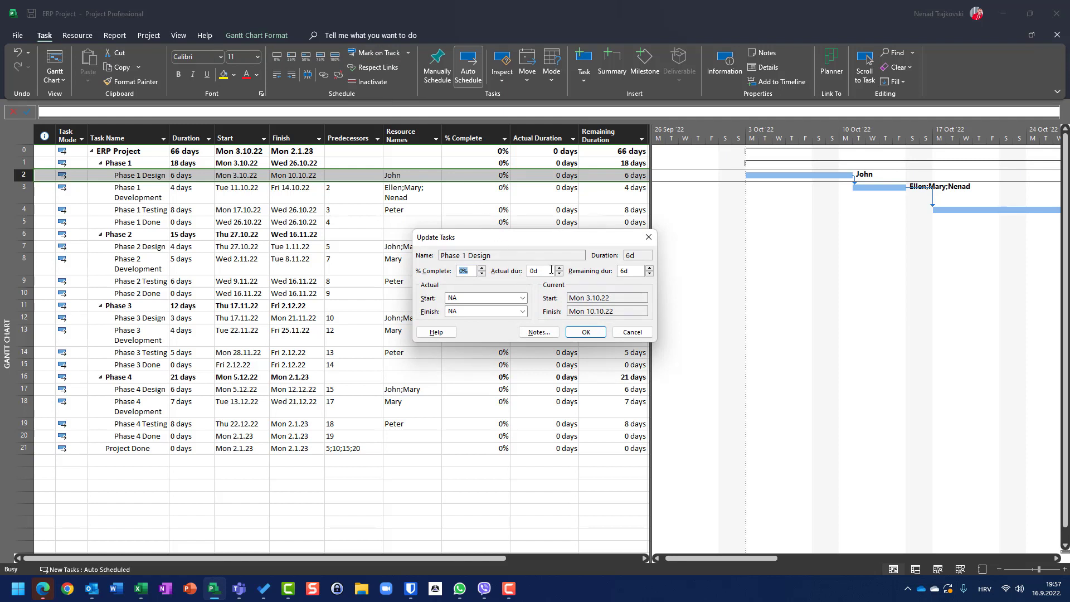
left_click_drag(551, 270, 511, 275)
left_click_drag(635, 273, 581, 274)
left_click(523, 298)
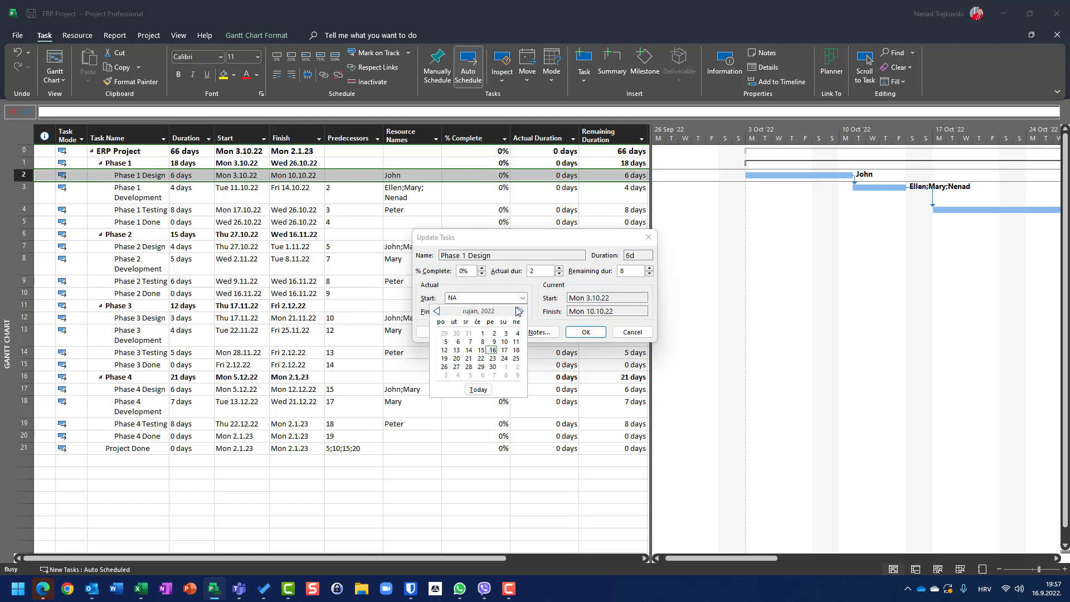
left_click(520, 312)
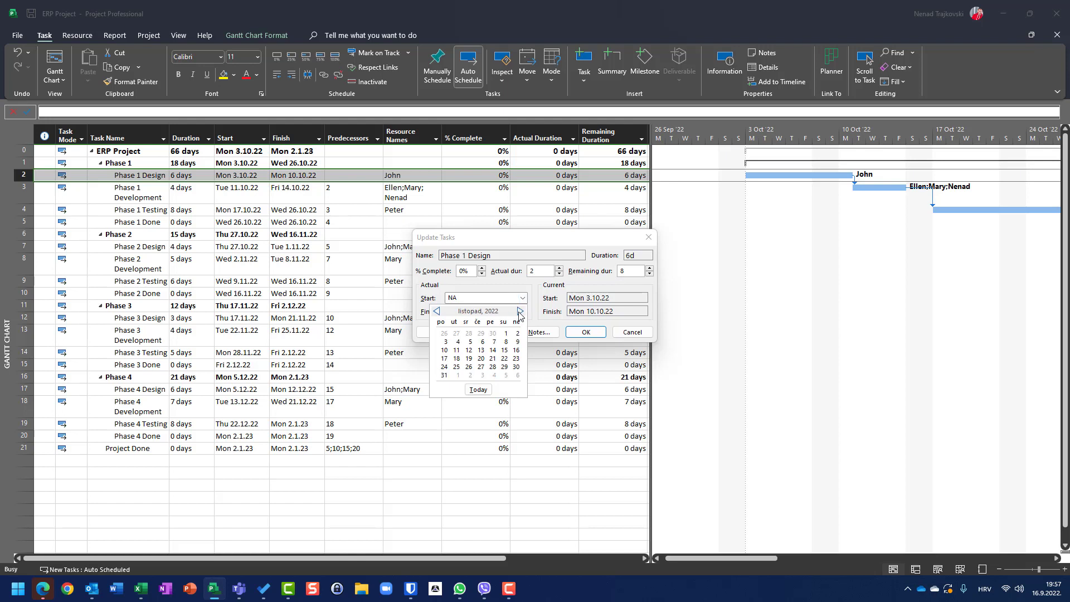
left_click(469, 342)
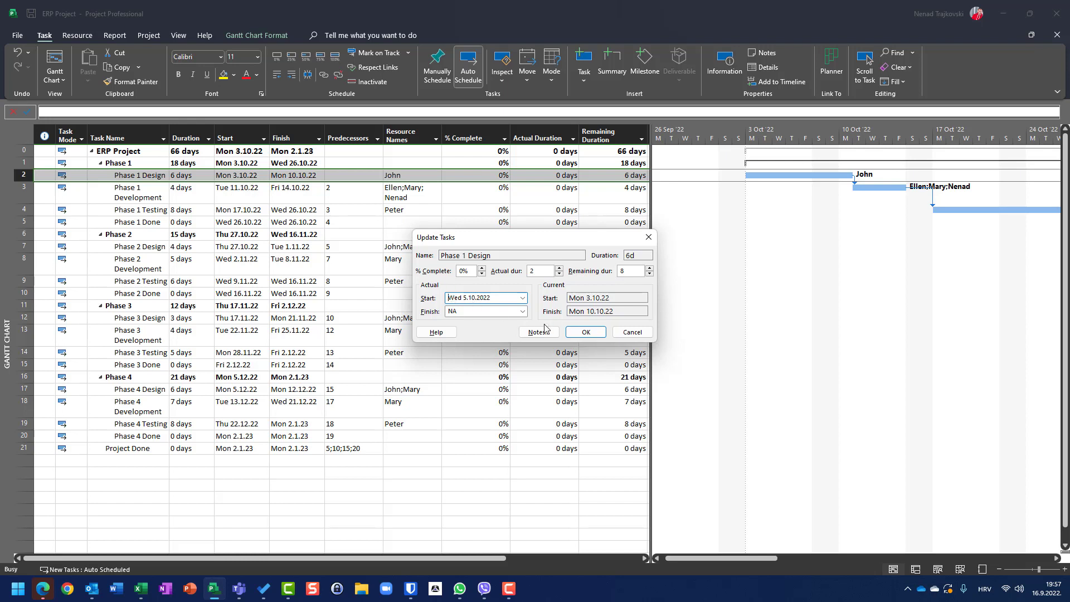
left_click(587, 332)
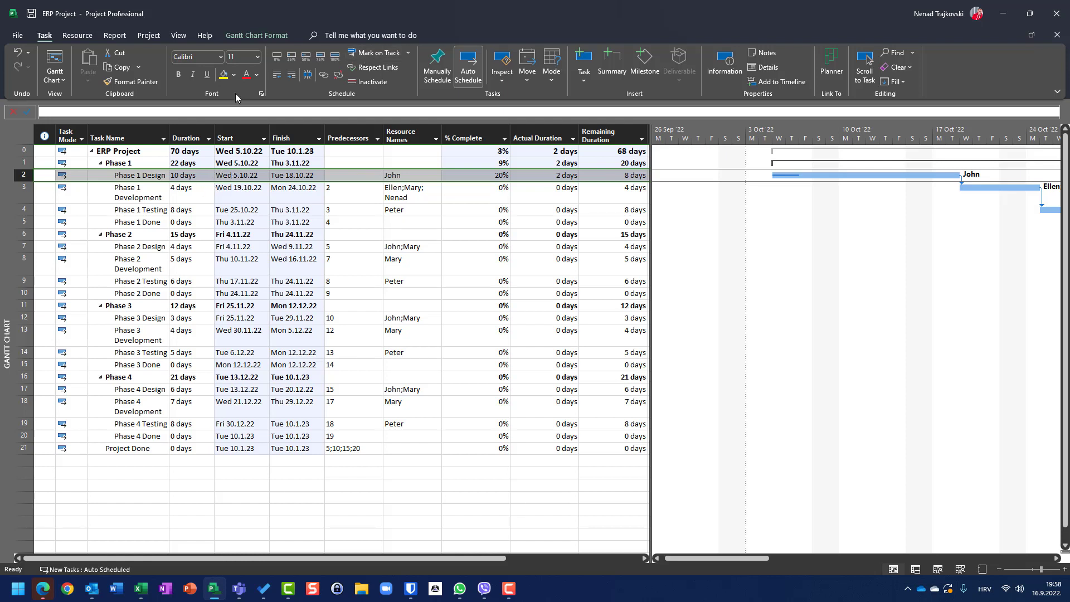
- Clear the progress recorded for the Phase 1 Design task, returning it to 0% complete
left_click(408, 53)
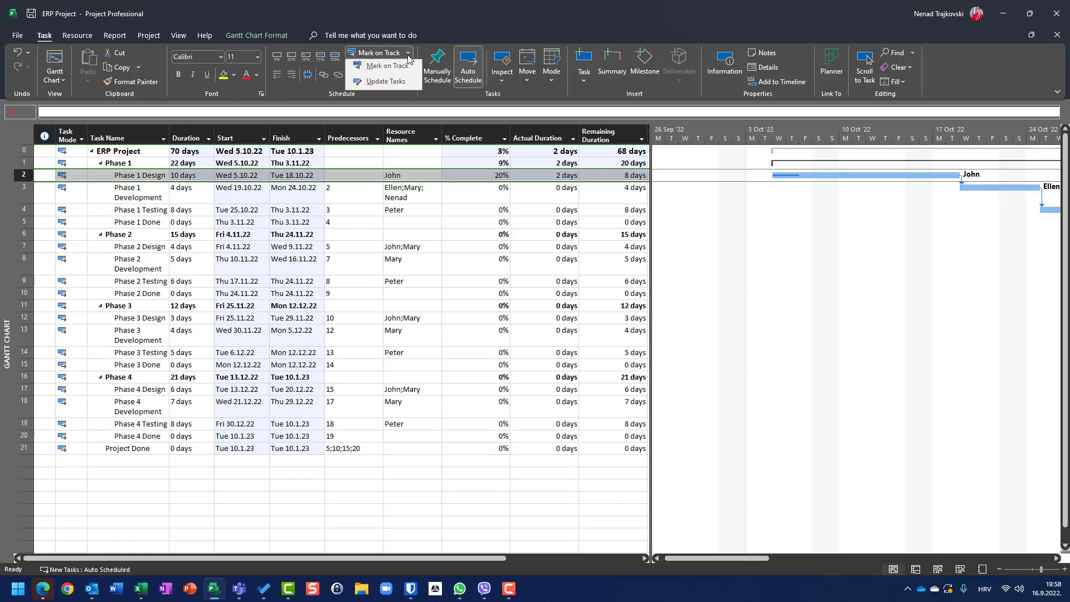
left_click(373, 84)
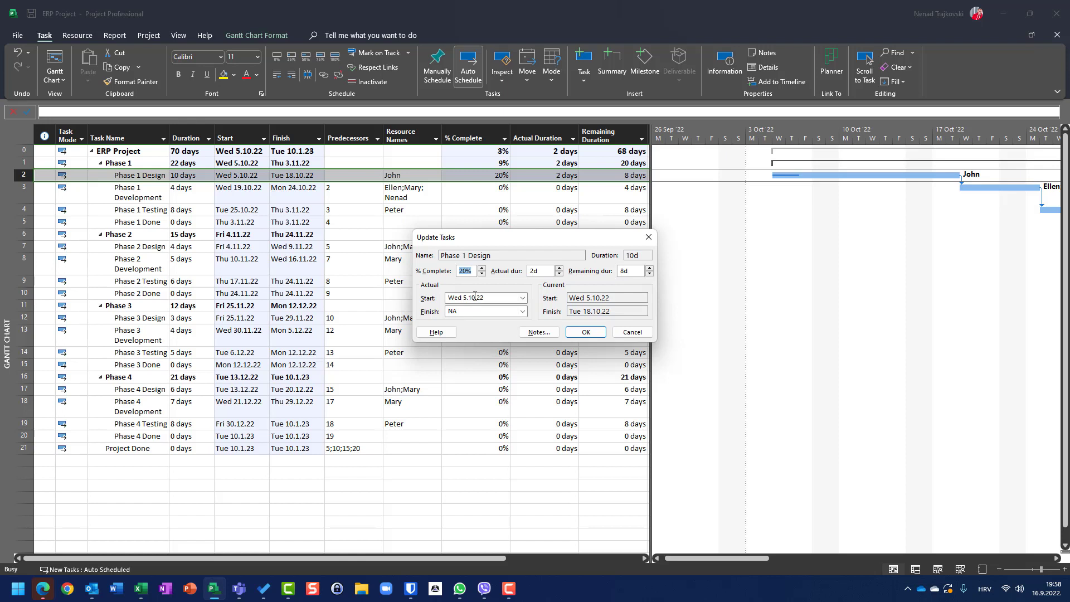
type("0")
key("Return")
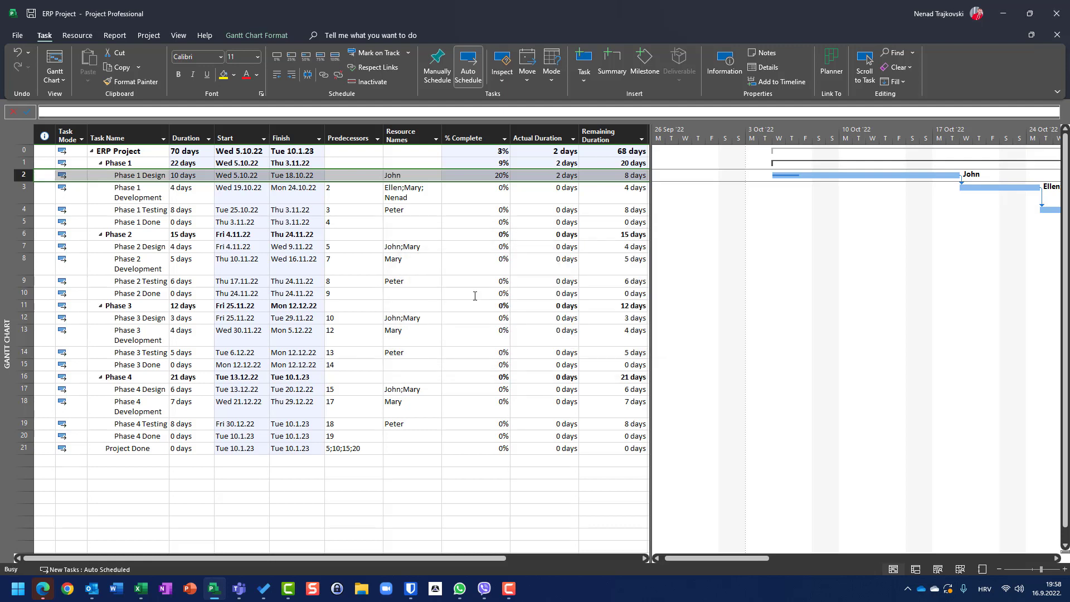
- Update the cleared Phase 1 Design task once more with 2 days actual duration, 8 days remaining and an actual start of Wed 5.10.2022
left_click(408, 52)
left_click(407, 84)
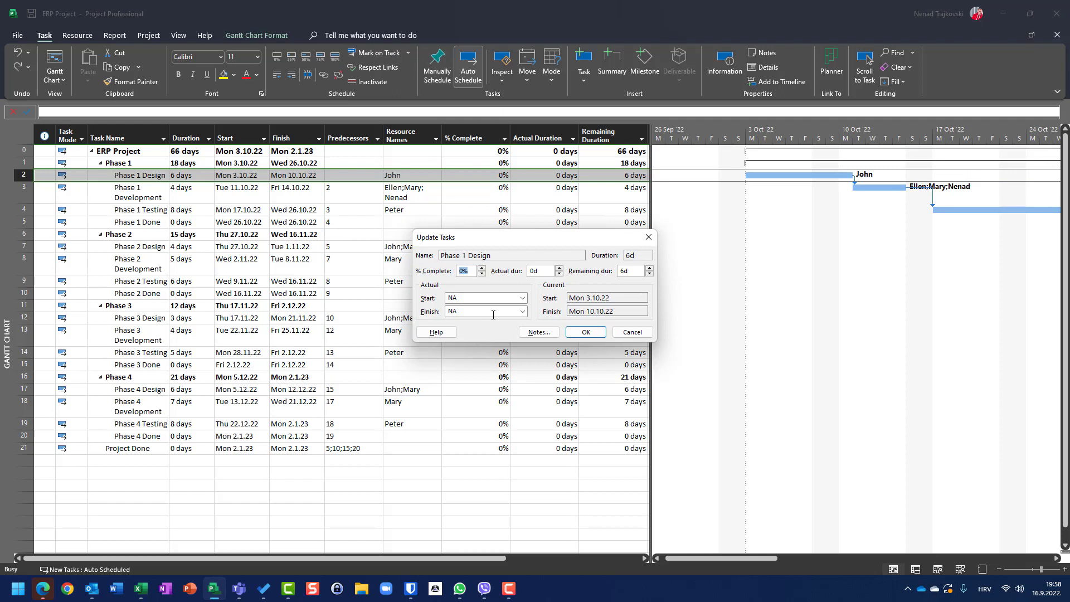
double_click(537, 272)
type("2")
type("8")
left_click(523, 298)
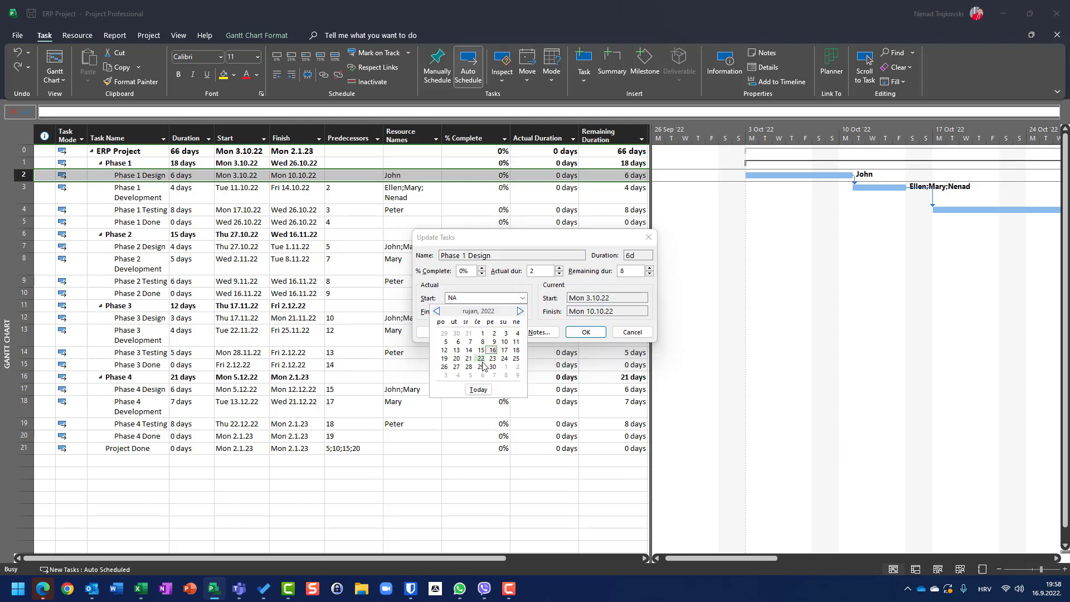
left_click(520, 311)
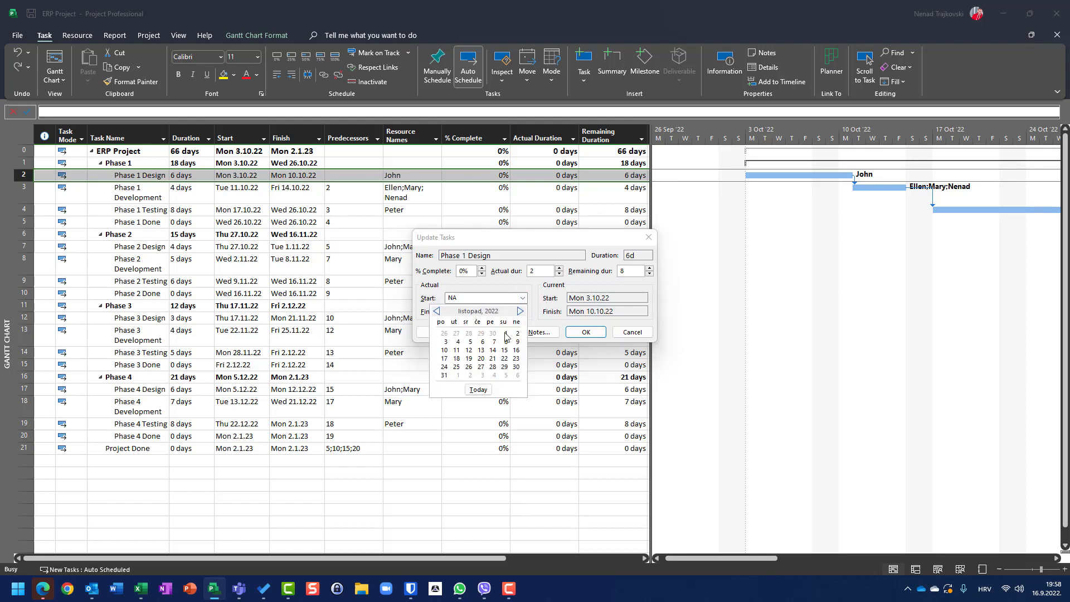
left_click(472, 343)
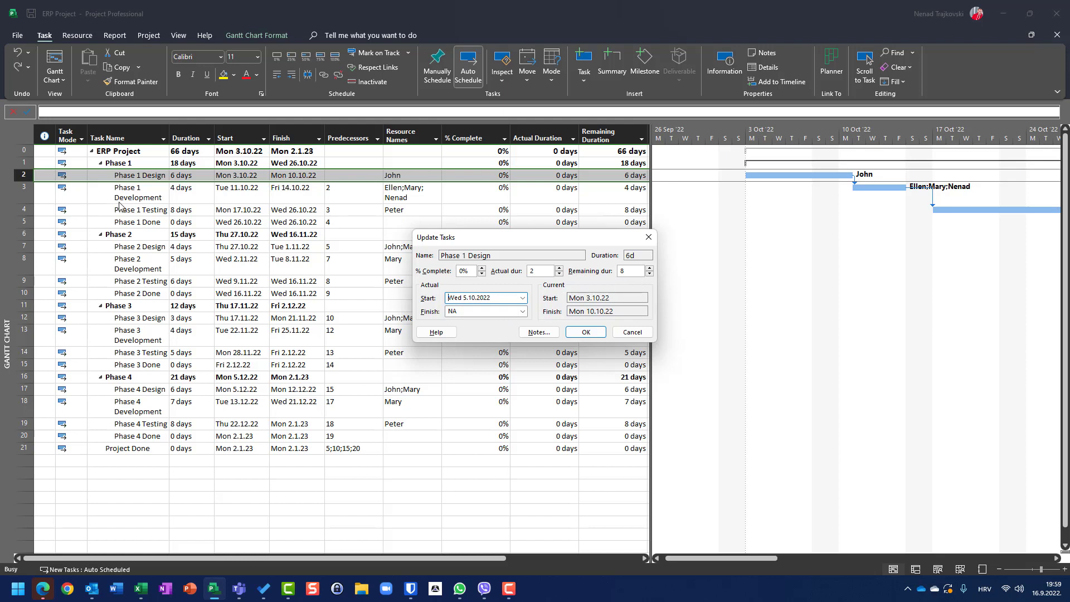
left_click(583, 333)
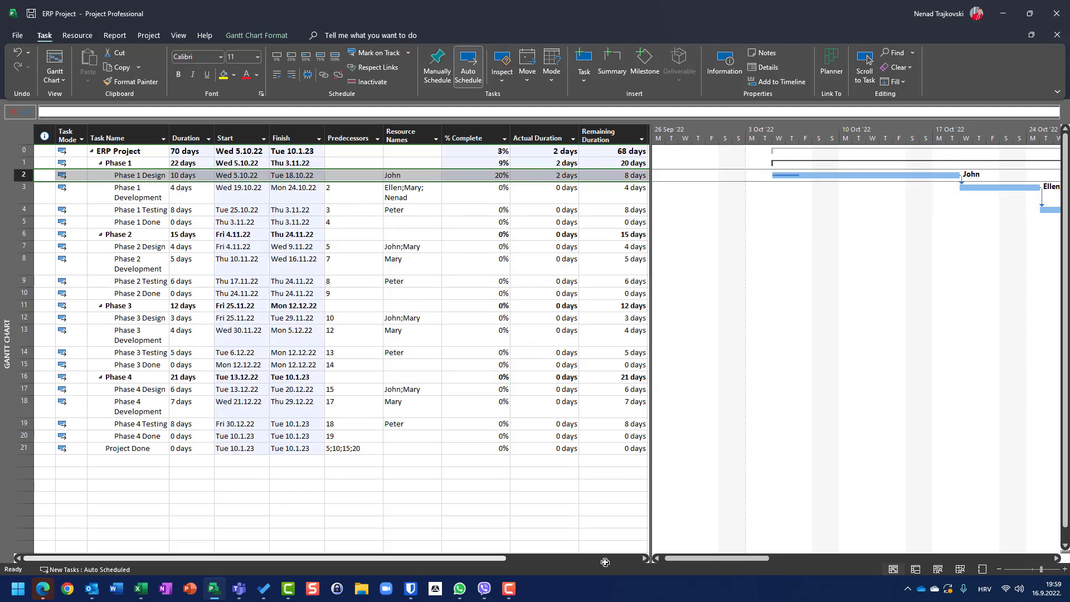
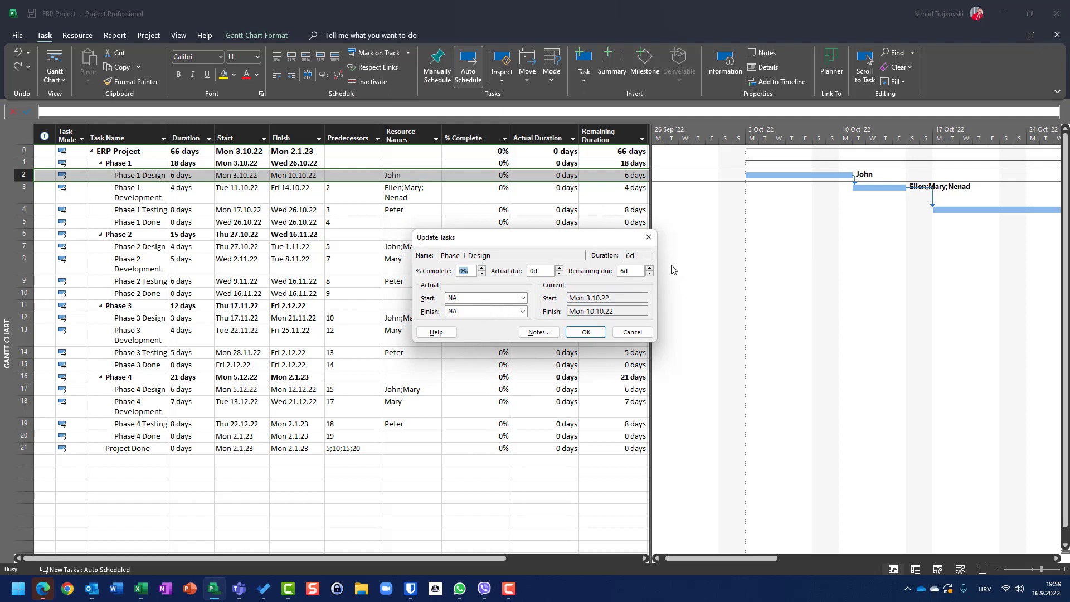
- Enter 20% complete, an actual duration of 10 and a remaining duration of 90 in the Phase 1 Design update
type("20")
key("Tab")
type("10")
key("Tab")
type("90")
- Apply the Phase 1 Design update with actual start Wed 5.10.2022 and actual finish Fri 7.10.2022, and undo it
left_click(522, 299)
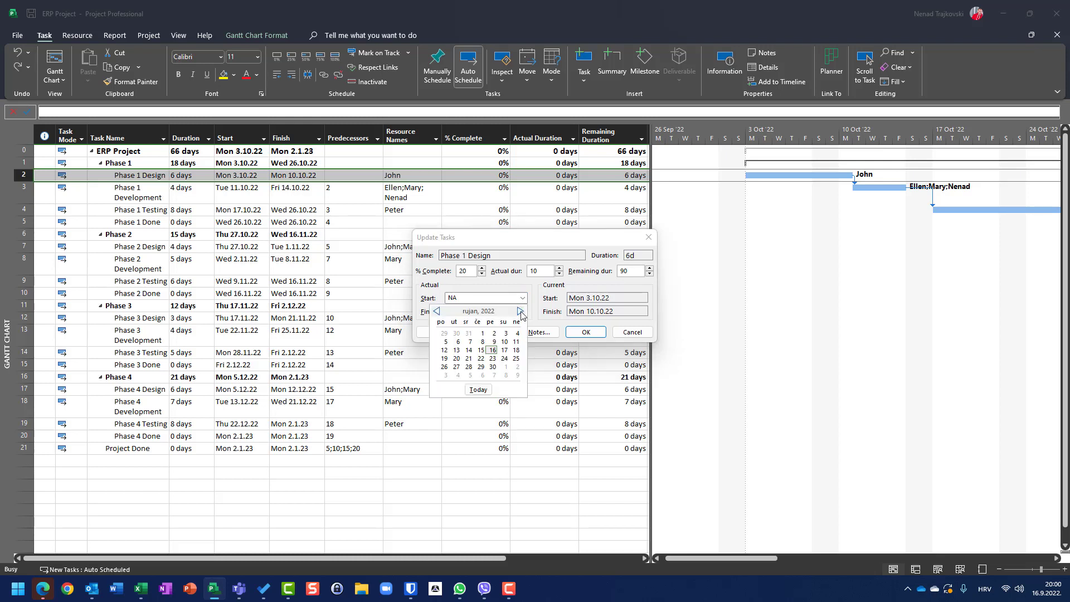
left_click(520, 312)
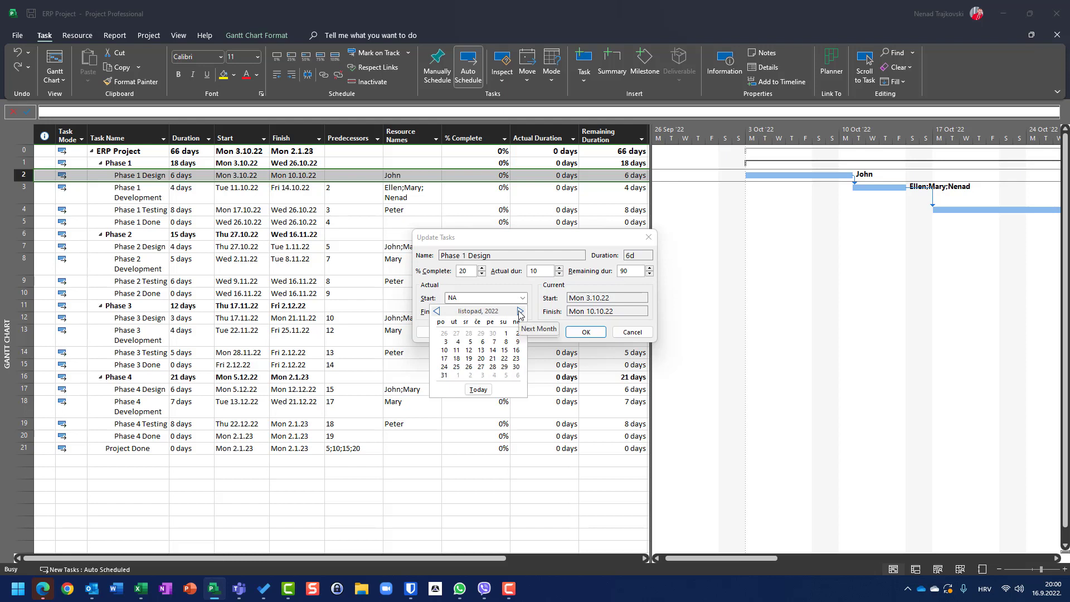
left_click(470, 342)
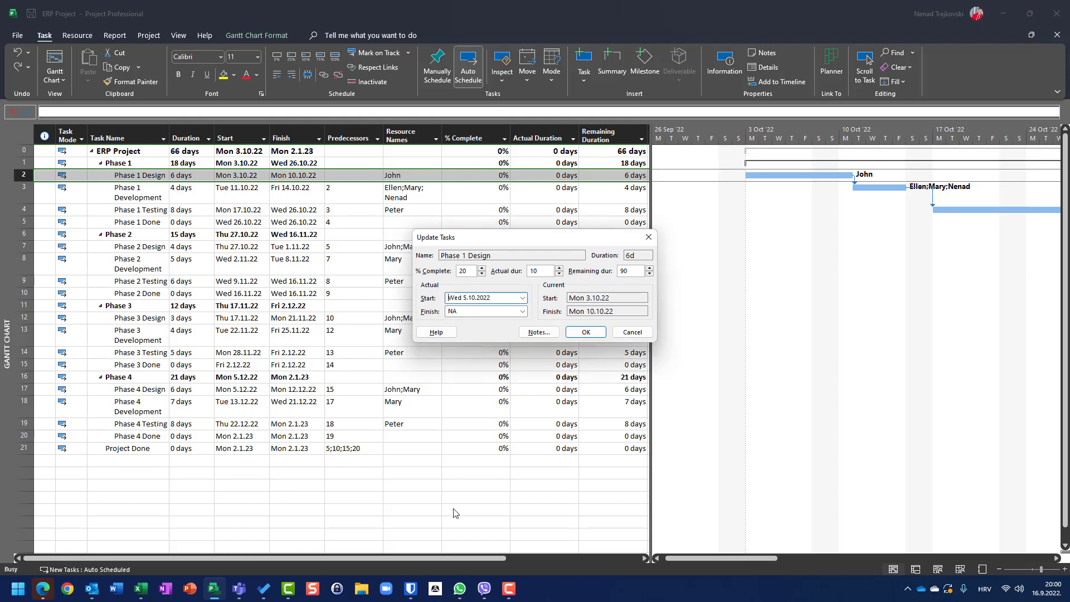
left_click(523, 311)
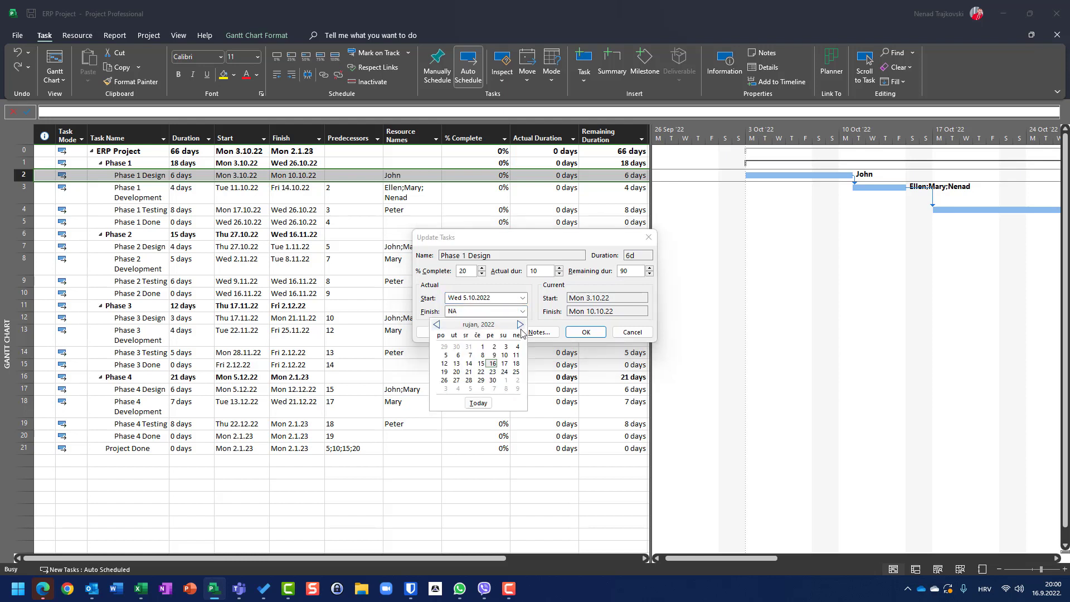
left_click(520, 326)
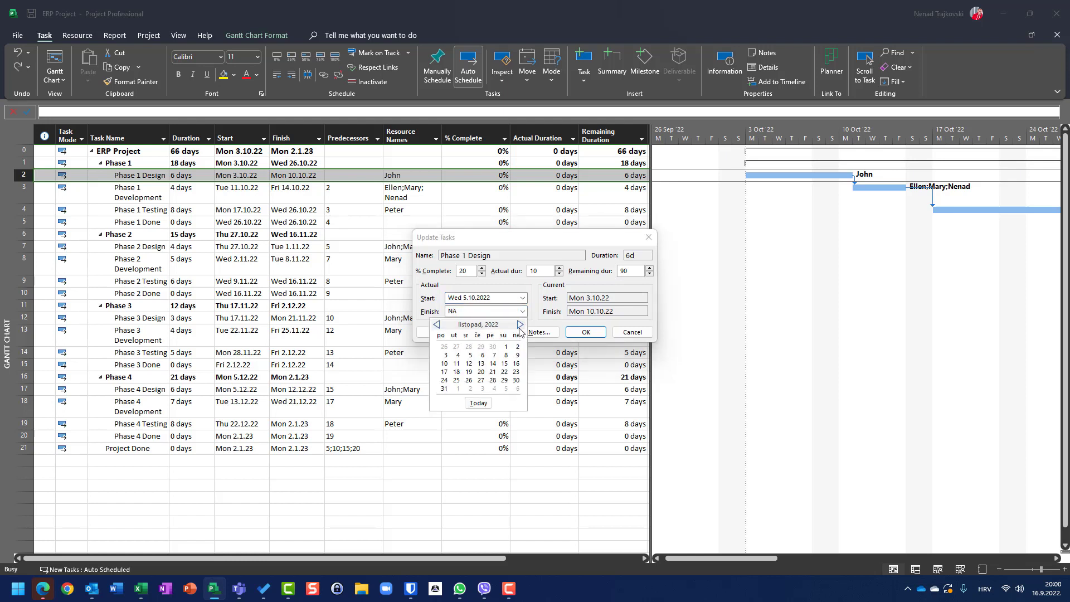
left_click(494, 355)
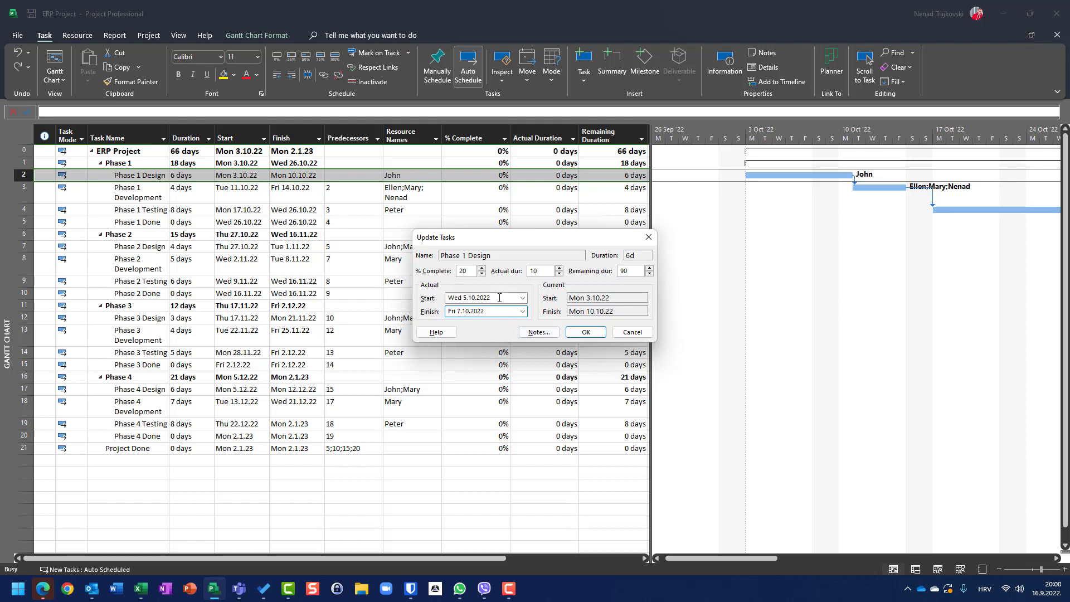
left_click(585, 333)
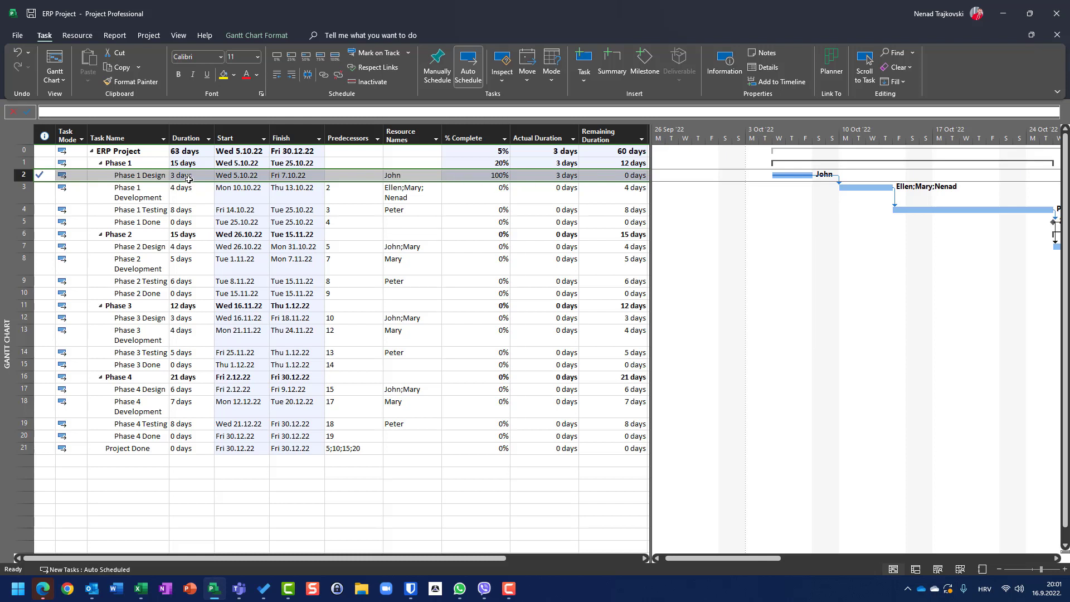
key("ctrl+z")
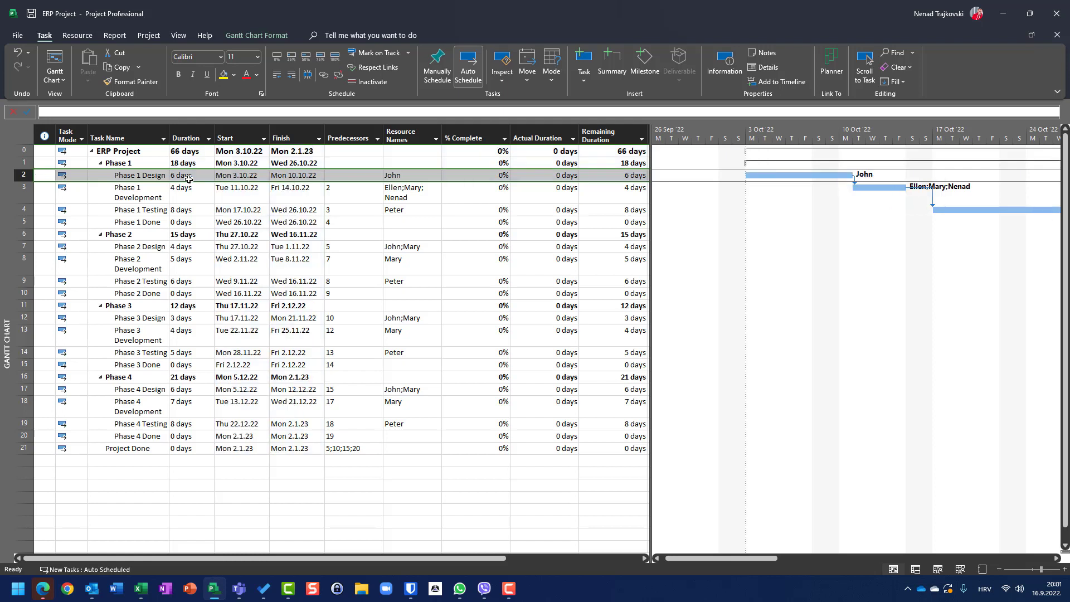
- Update Phase 1 Design with an actual finish of Wed 5.10.2022 and 1 as the % complete, leaving the actual start at NA
left_click(409, 53)
left_click(386, 83)
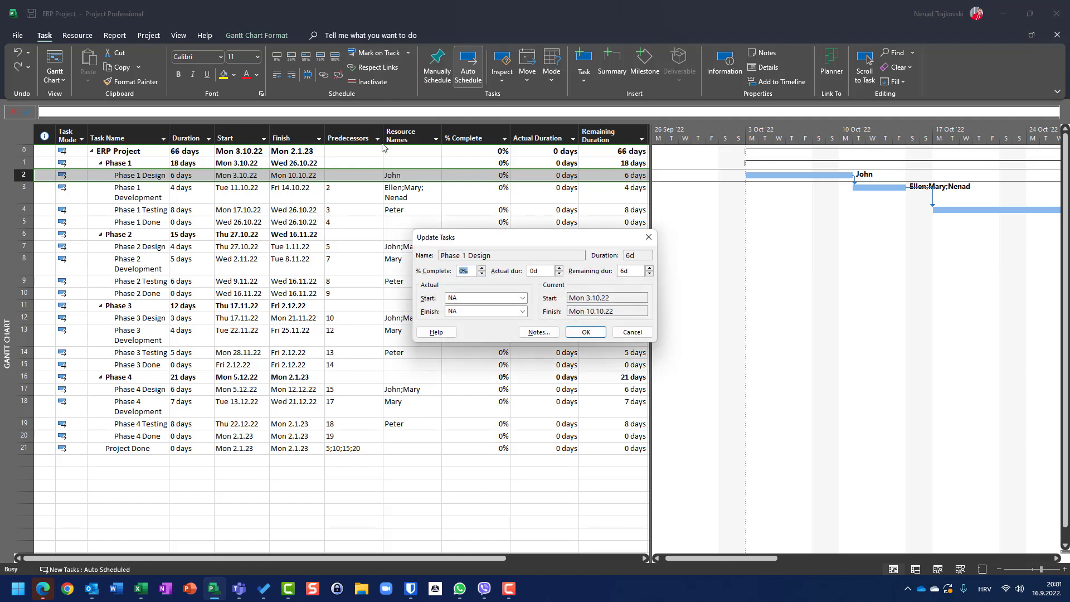
left_click(524, 300)
left_click(523, 300)
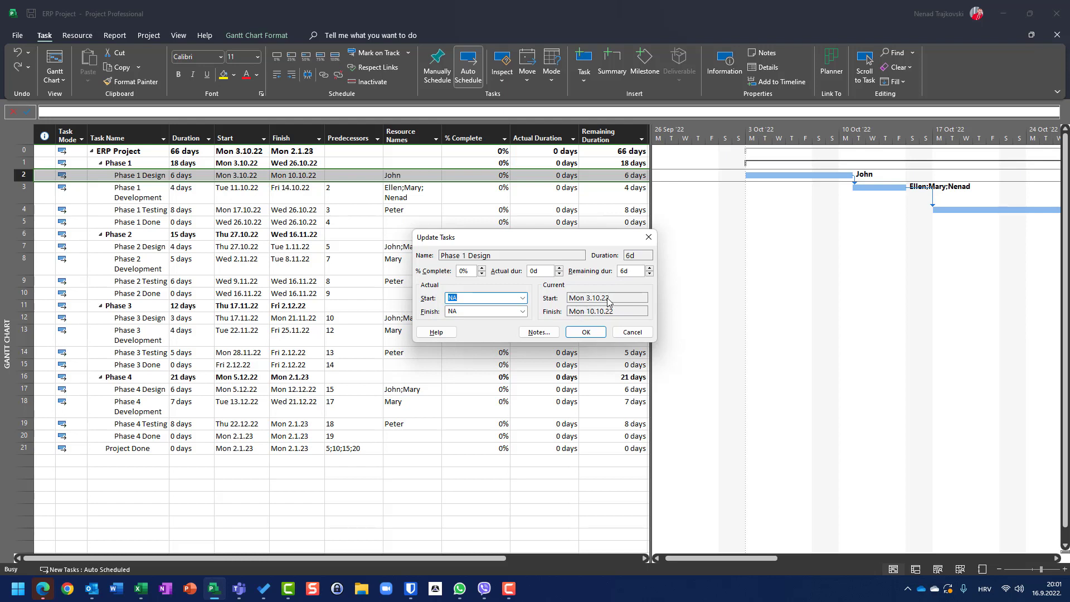
left_click(522, 313)
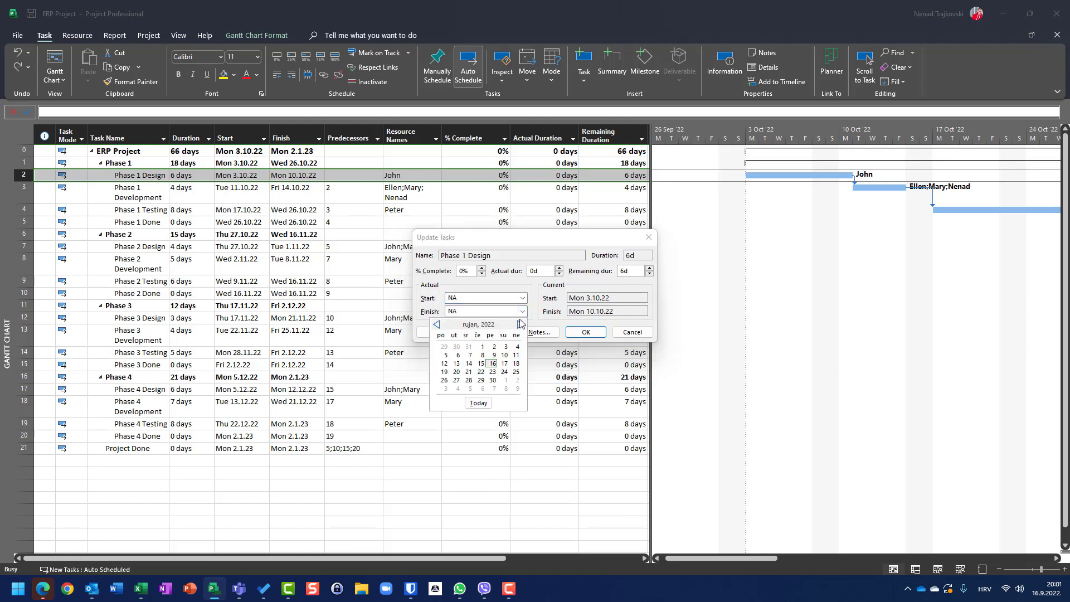
left_click(520, 324)
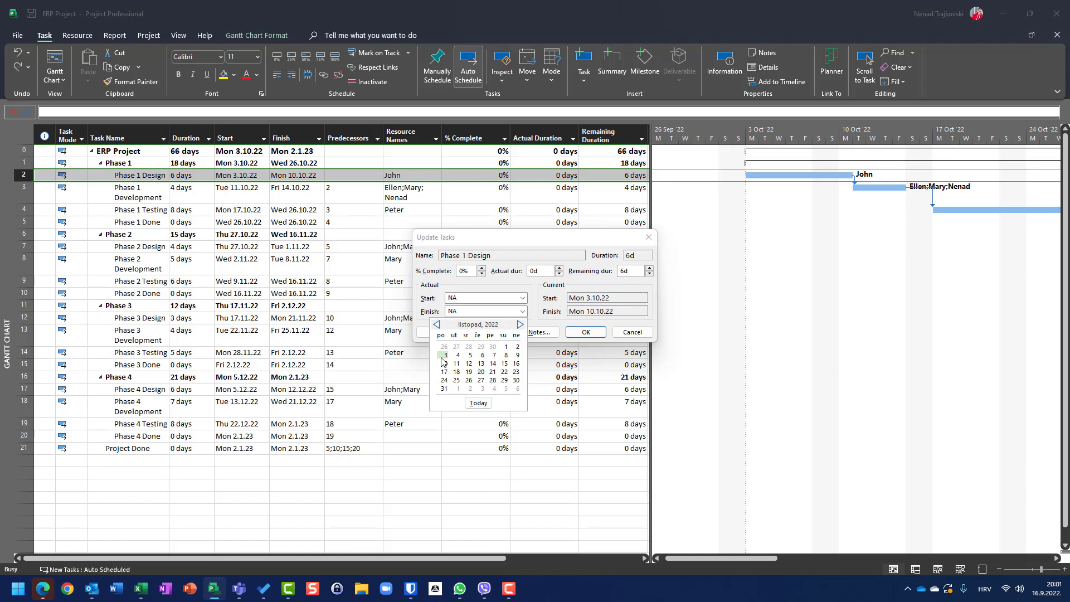
left_click(470, 356)
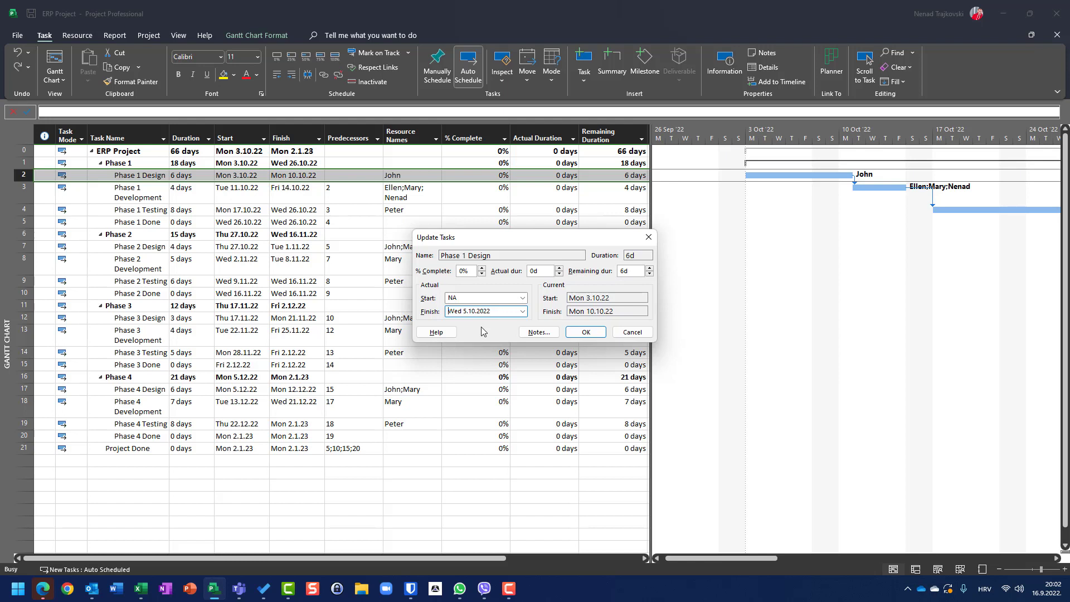
left_click(441, 271)
type("1")
left_click(591, 332)
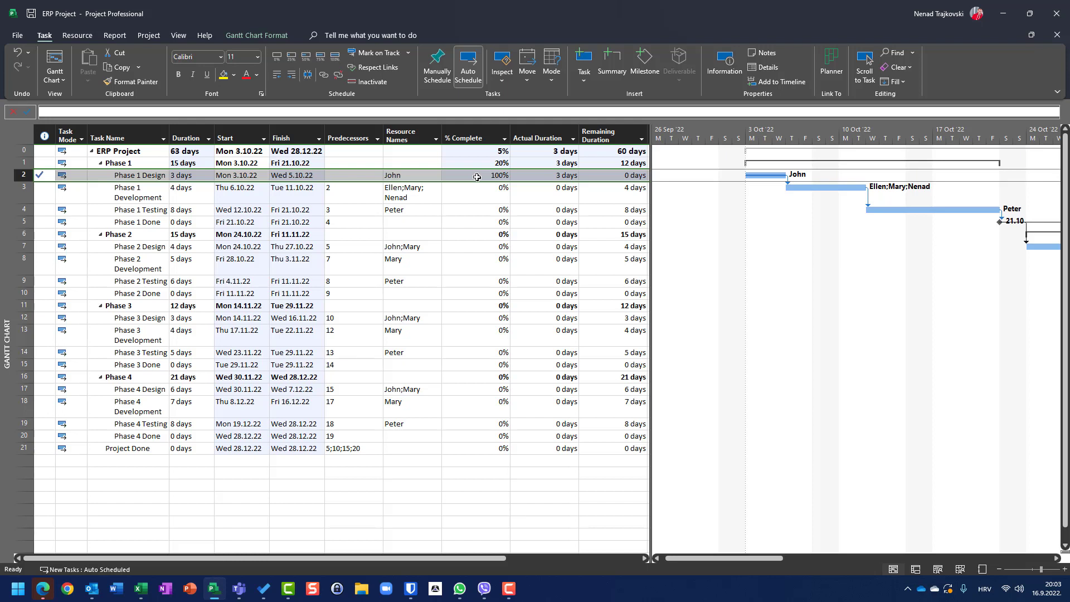
- Update Phase 1 Development with an actual start of Mon 10.10.2022, a 4-day actual duration and a 1-day remaining duration
left_click(13, 194)
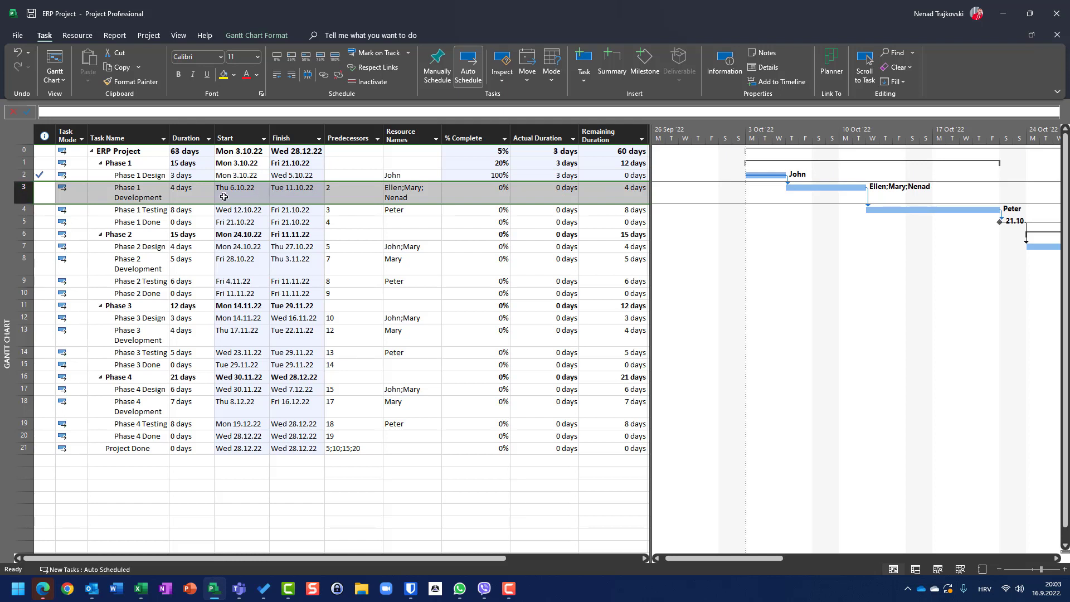
left_click(408, 52)
left_click(386, 83)
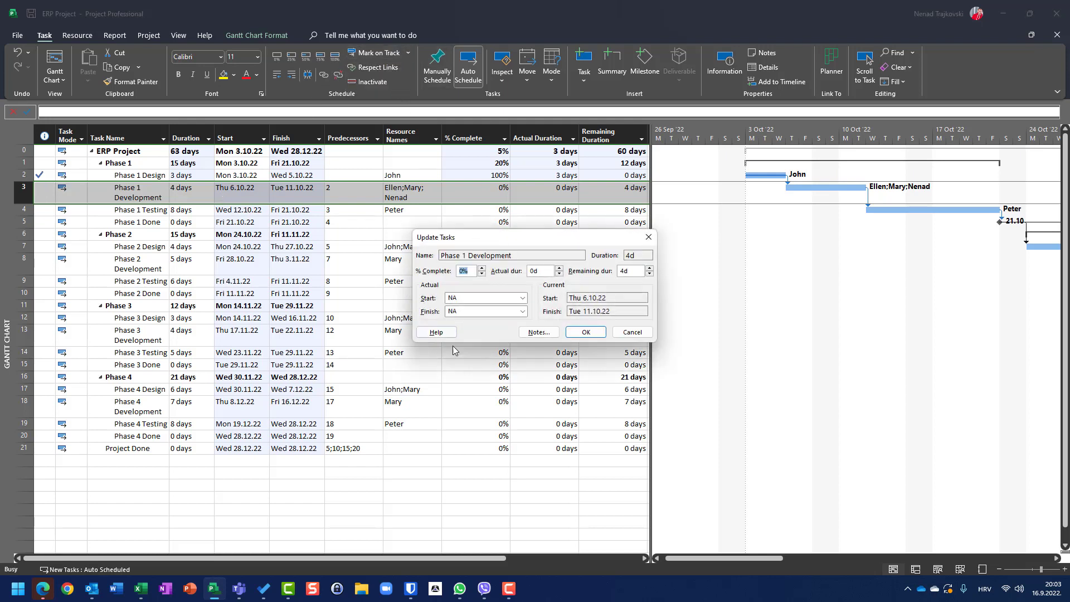
left_click(522, 298)
left_click(520, 311)
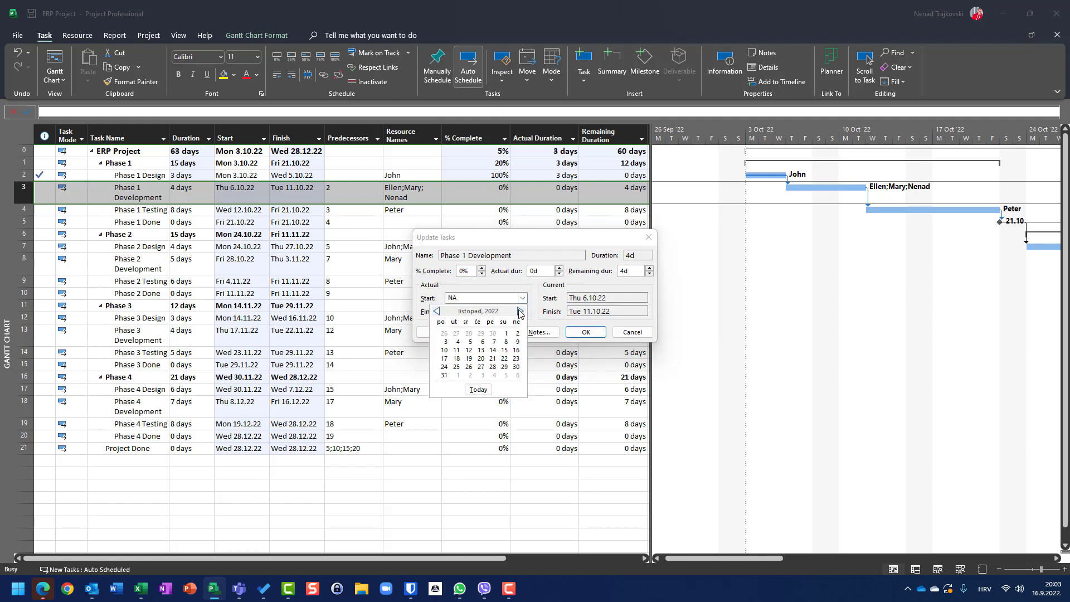
left_click(521, 311)
left_click(445, 352)
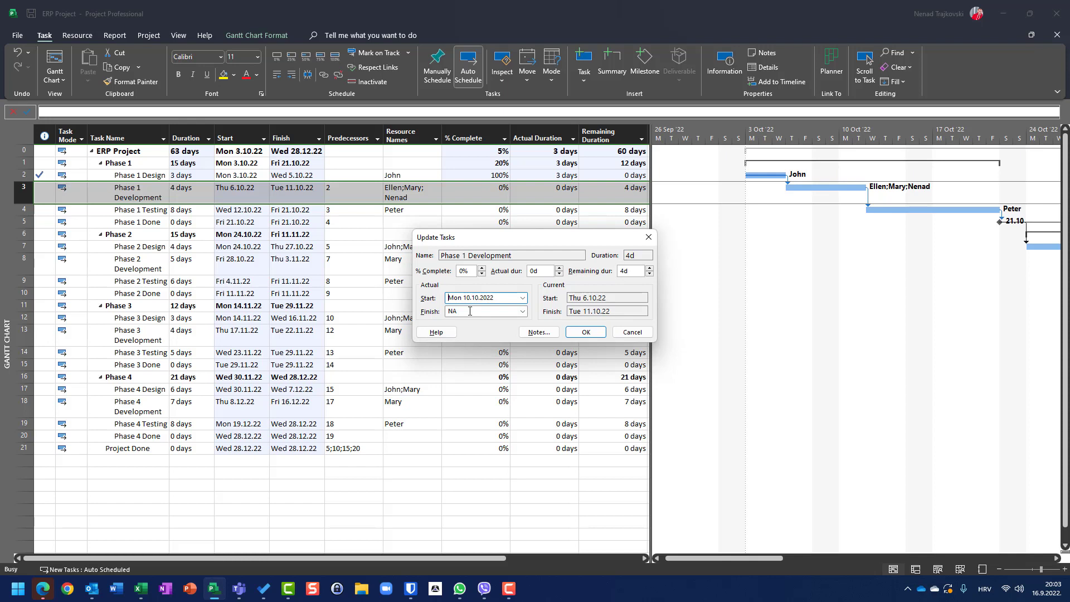
double_click(540, 273)
type("4")
key("Tab")
type("1")
left_click(586, 332)
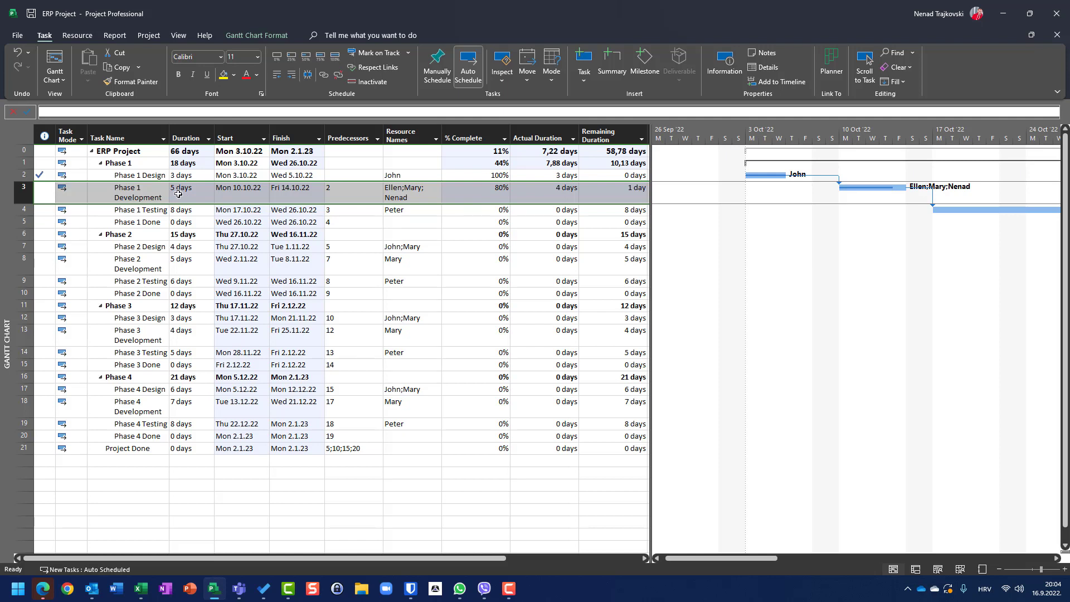
- Record an actual finish of Mon 10.10.2022 for Phase 1 Development
left_click(409, 53)
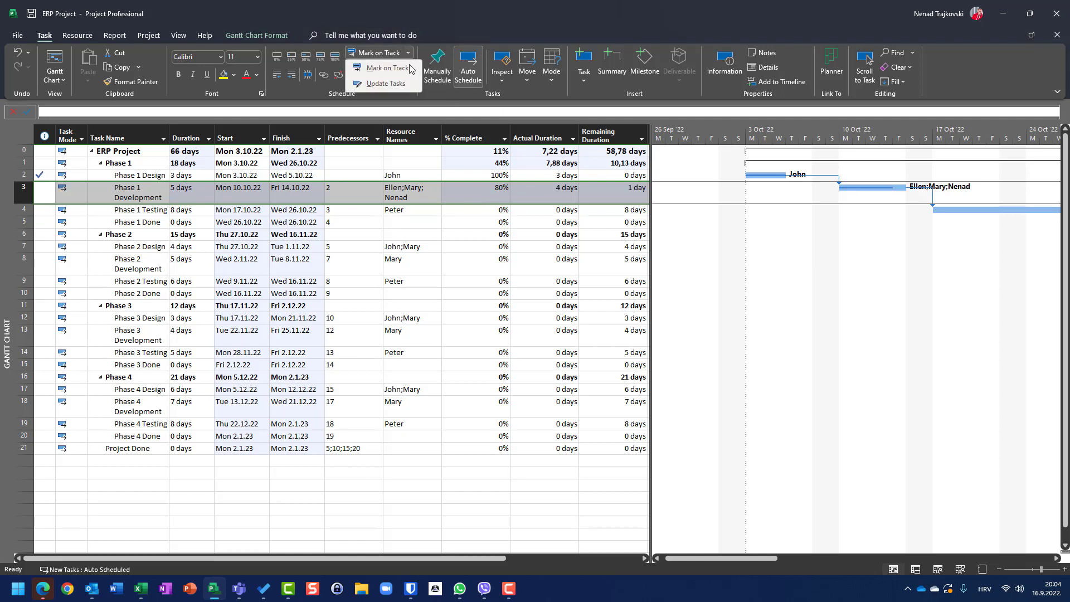
left_click(406, 84)
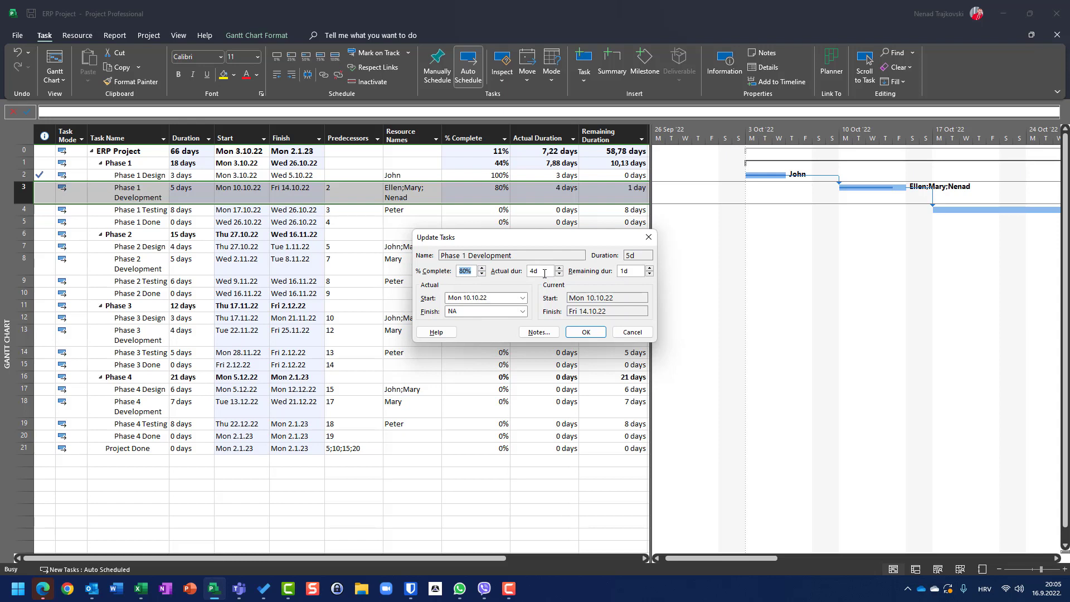
left_click(523, 312)
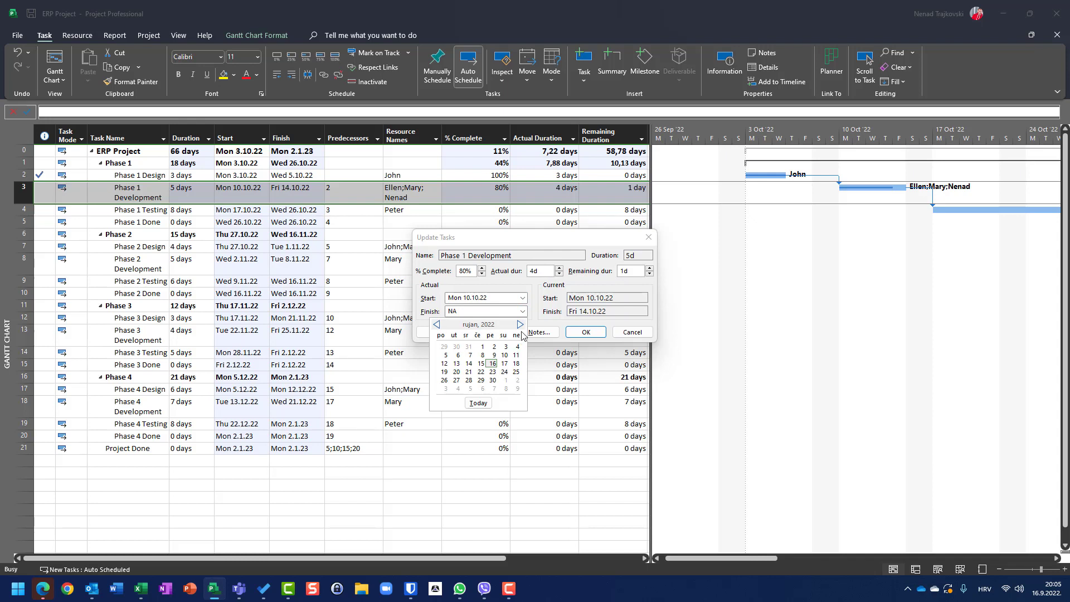
left_click(520, 325)
left_click(444, 364)
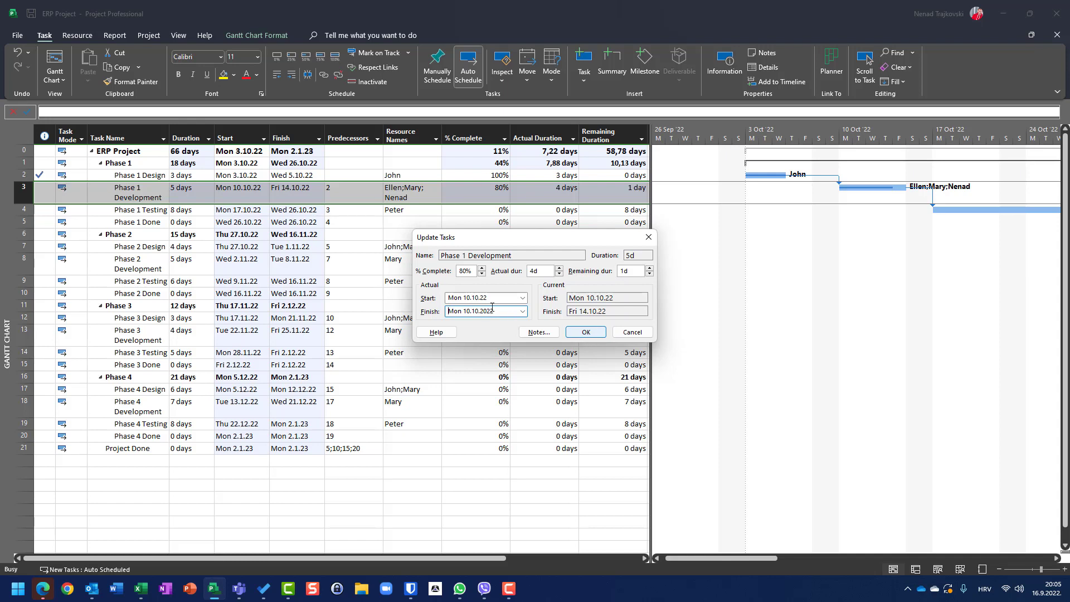
left_click(585, 332)
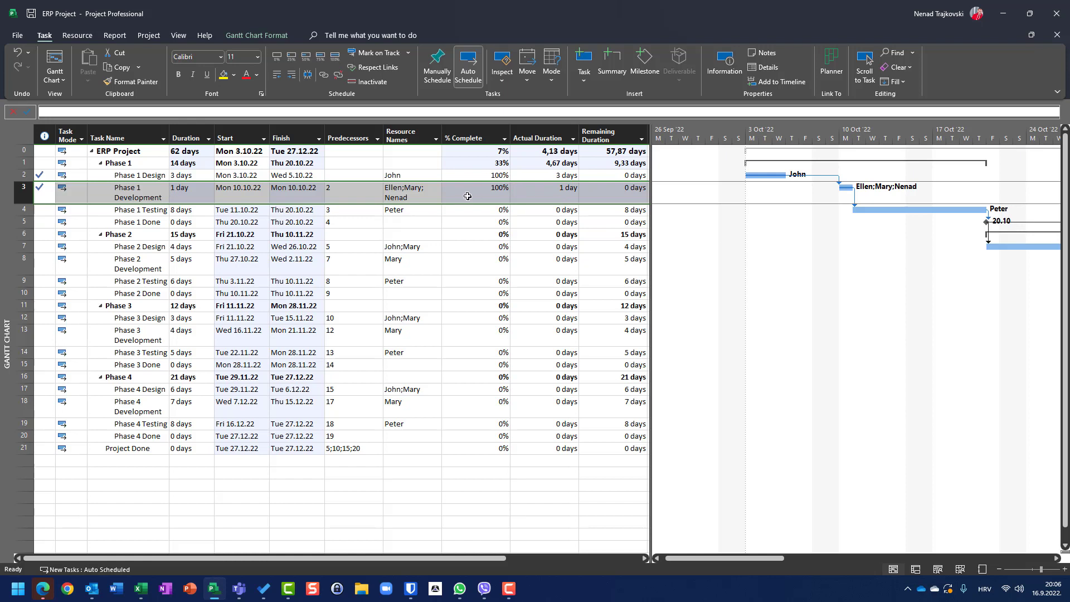
- Open the task update settings for Phase 1 Development again
left_click(408, 53)
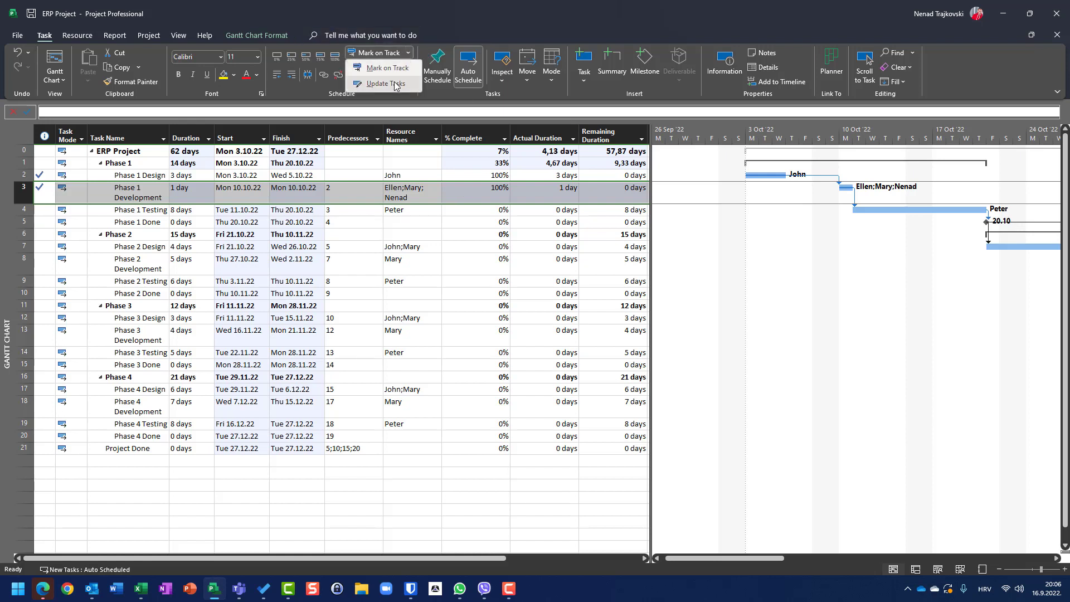
left_click(396, 84)
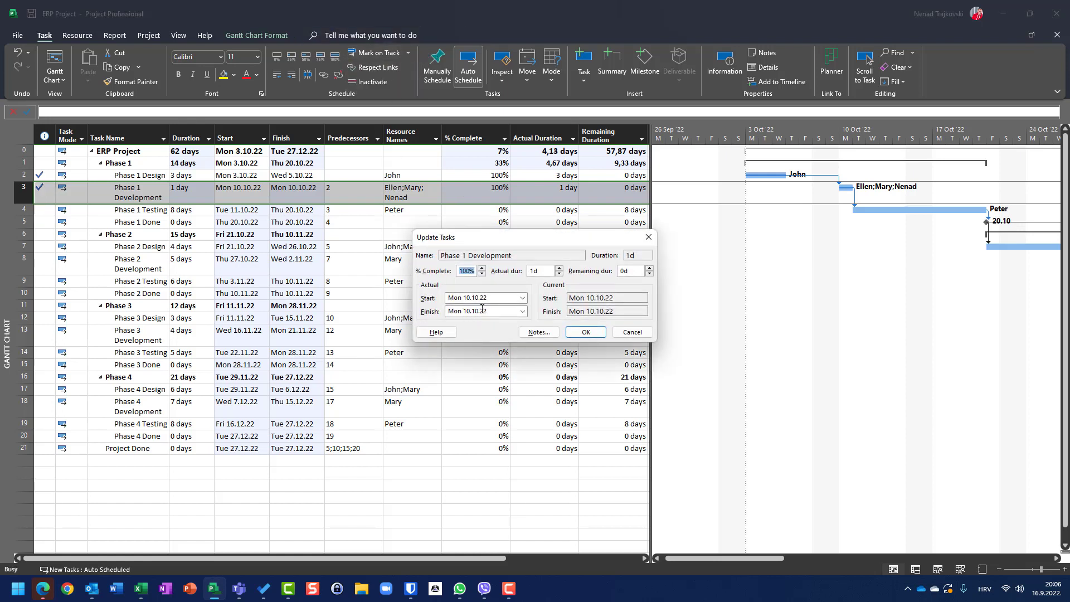